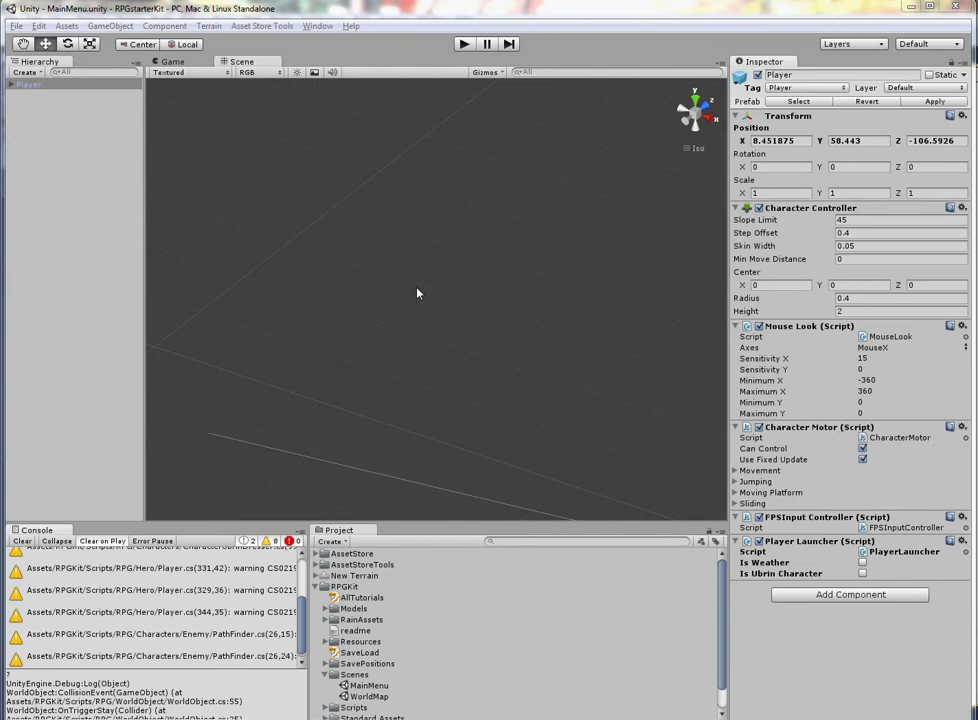
Open the RPG kit editor from the Window menu and show its World object list
{"action": "left_click", "coordinate": [317, 26]}
{"action": "left_click", "coordinate": [323, 96]}
{"action": "left_click", "coordinate": [428, 124]}
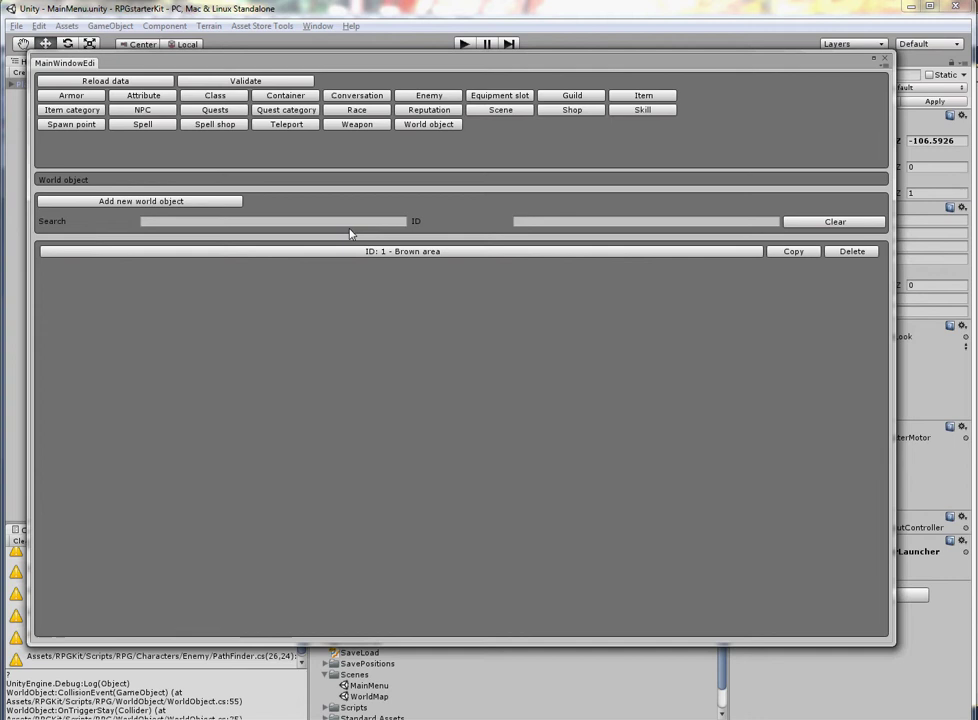
Make Brown area trigger only once and add a Note Display event reading 'Lovely brown area'
{"action": "left_click", "coordinate": [367, 252]}
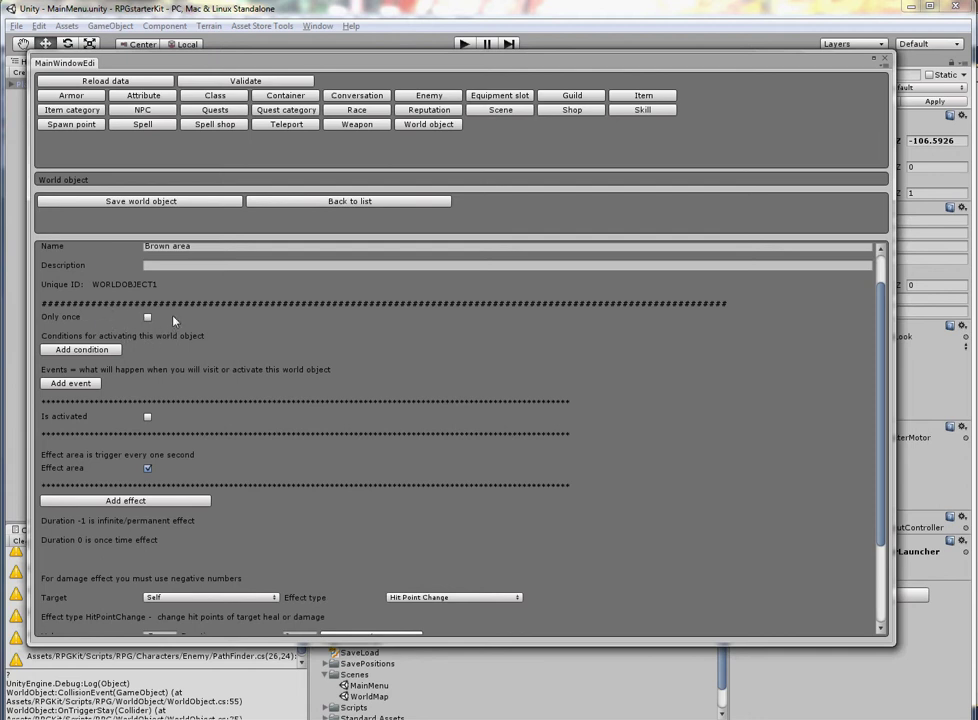
{"action": "left_click", "coordinate": [148, 318]}
{"action": "left_click", "coordinate": [92, 385]}
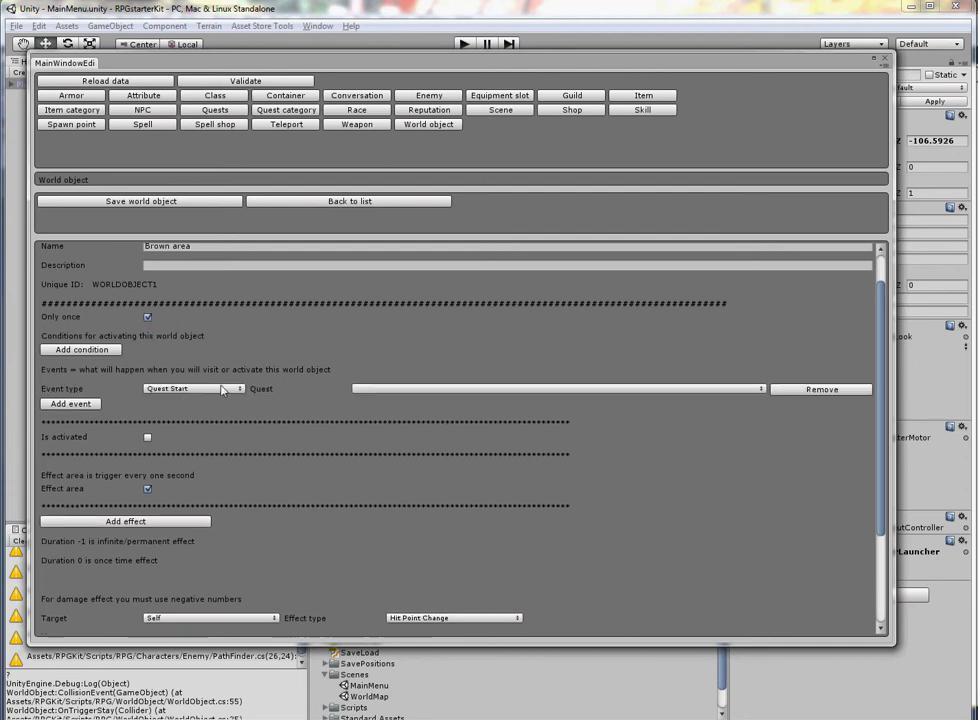
{"action": "left_click", "coordinate": [190, 388]}
{"action": "left_click", "coordinate": [187, 523]}
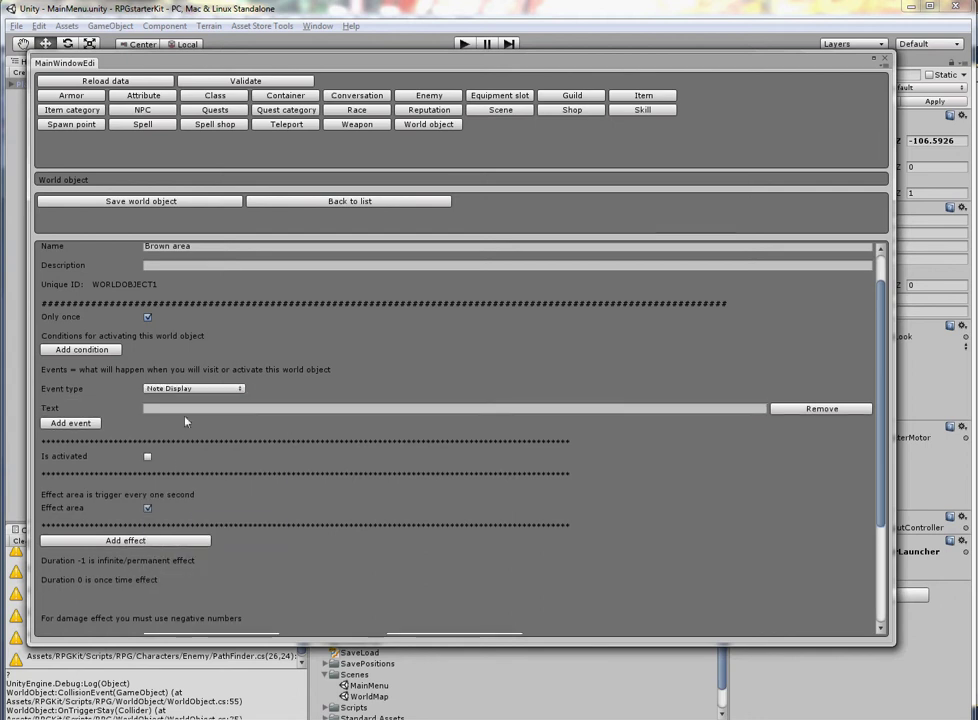
{"action": "type", "text": "Lovel"}
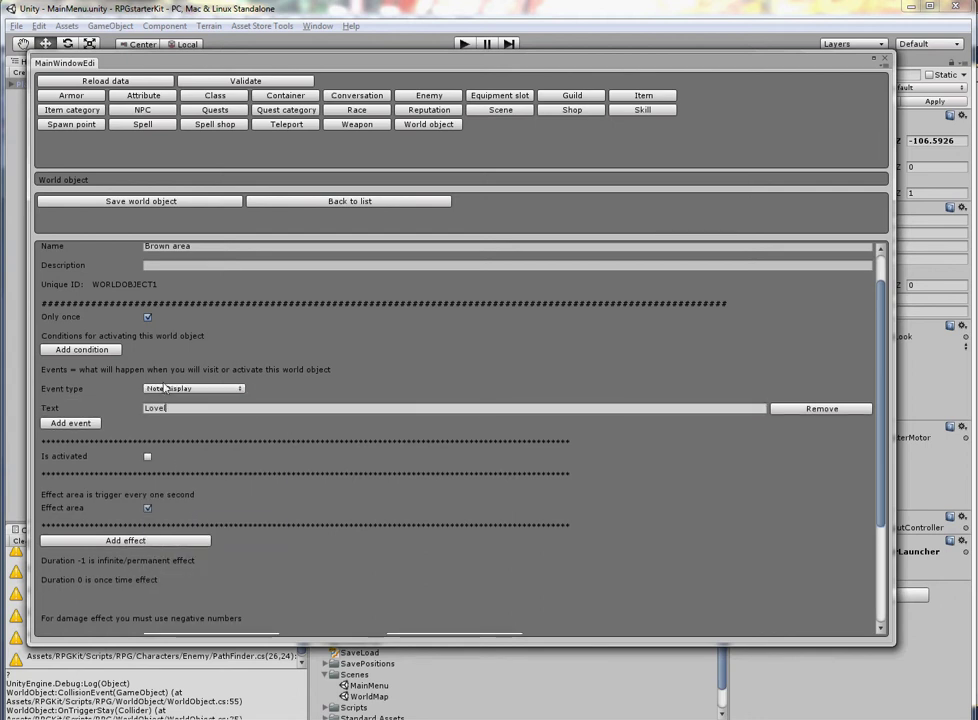
{"action": "type", "text": "y brown area"}
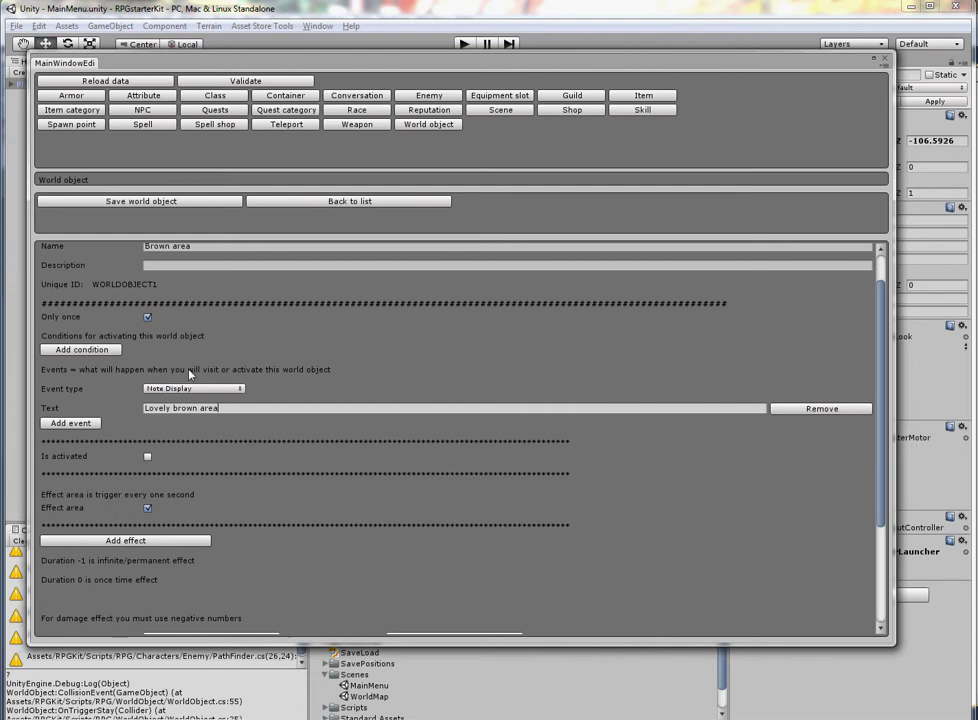
Add a Quest In Progress condition for Visit brown area, then delete it and the Note Display event
{"action": "left_click", "coordinate": [104, 351]}
{"action": "left_click", "coordinate": [210, 355]}
{"action": "left_click", "coordinate": [198, 353]}
{"action": "left_click", "coordinate": [735, 355]}
{"action": "left_click", "coordinate": [713, 372]}
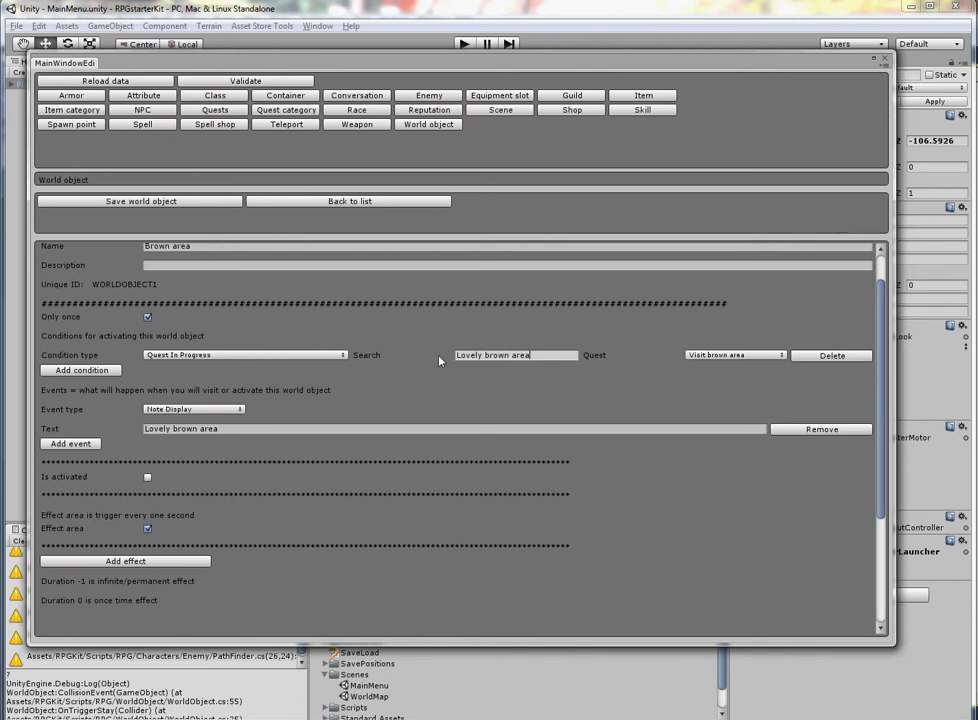
{"action": "left_click", "coordinate": [812, 430]}
{"action": "left_click", "coordinate": [806, 357]}
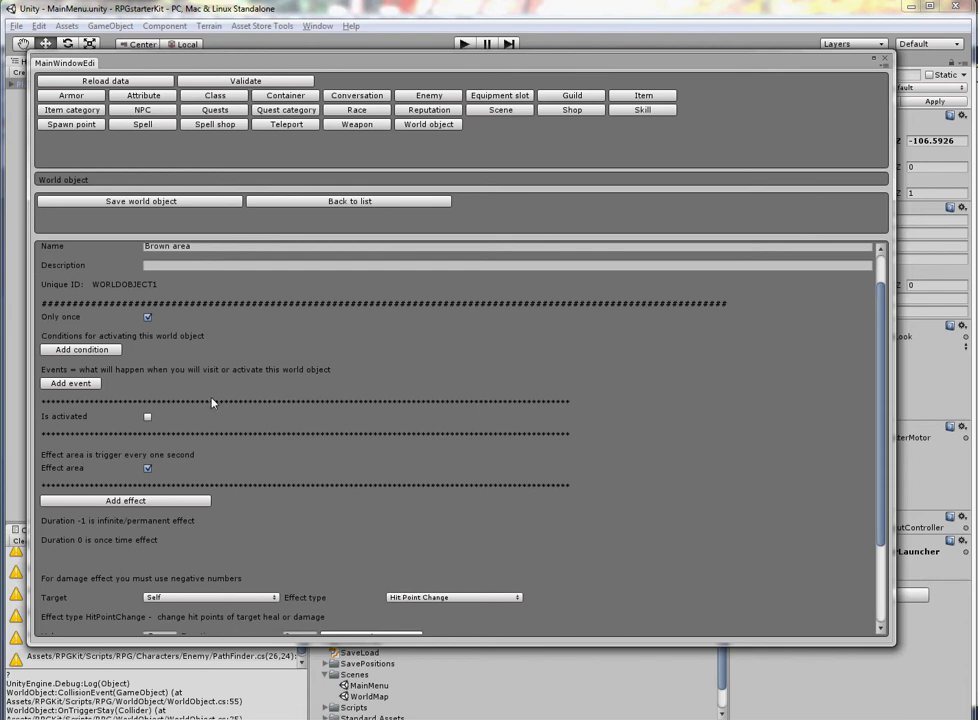
Add a Quest In Progress activation condition to Brown area and bring up its quest choices
{"action": "scroll", "coordinate": [237, 340], "scroll_direction": "up", "scroll_amount": 1}
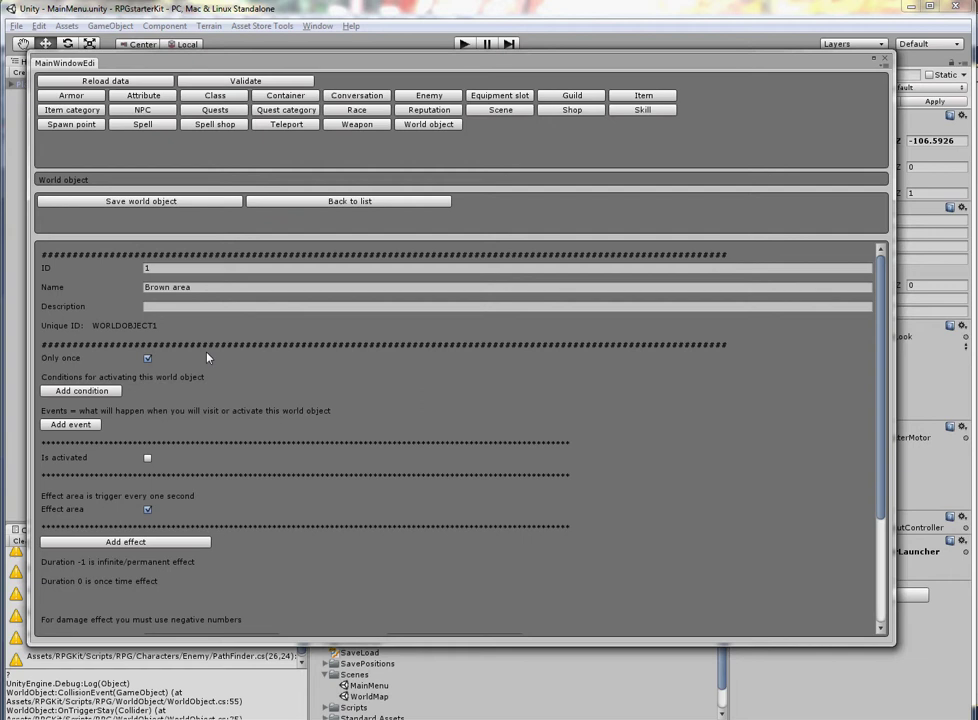
{"action": "scroll", "coordinate": [205, 360], "scroll_direction": "down", "scroll_amount": 2}
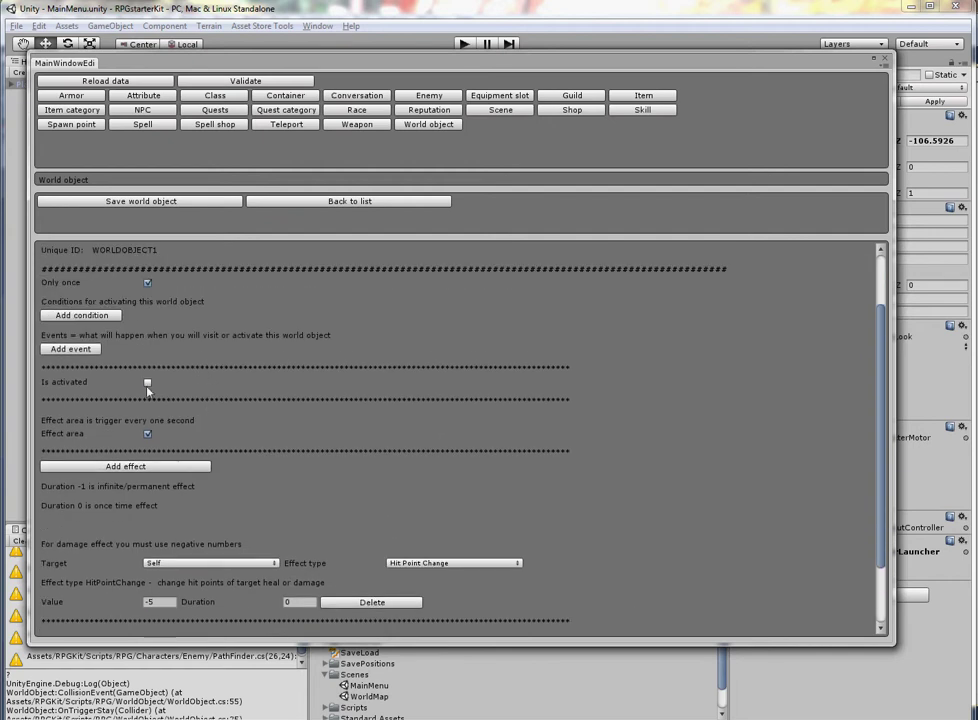
{"action": "left_click", "coordinate": [81, 315]}
{"action": "left_click", "coordinate": [195, 321]}
{"action": "left_click", "coordinate": [198, 353]}
{"action": "left_click", "coordinate": [733, 321]}
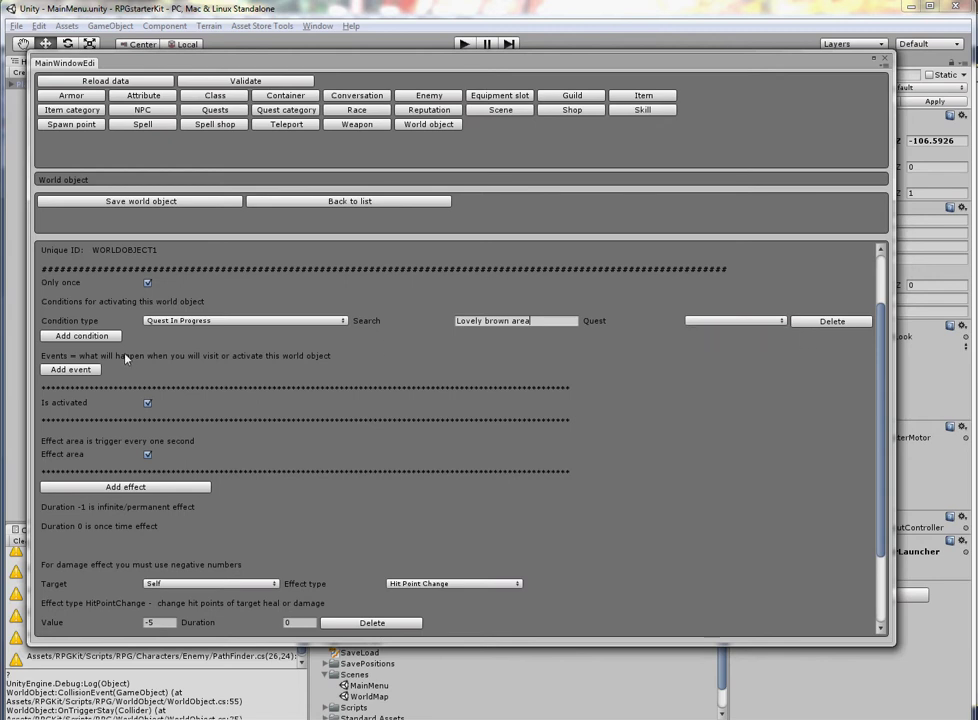
Add a Remove World Object event without choosing a target, then delete it and the quest condition
{"action": "left_click", "coordinate": [70, 369]}
{"action": "left_click", "coordinate": [199, 375]}
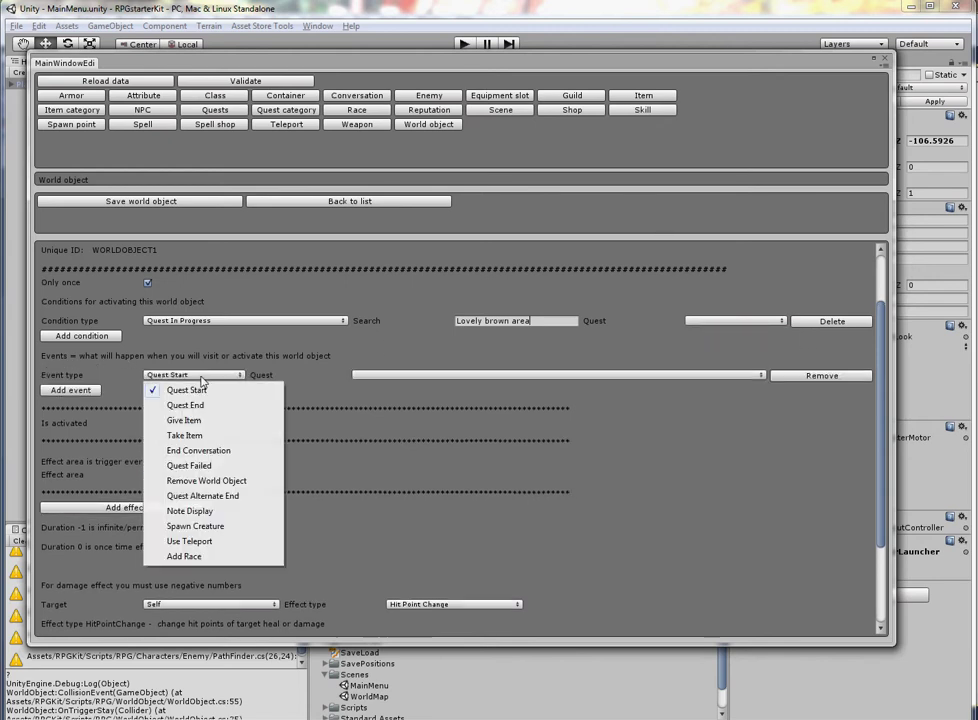
{"action": "left_click", "coordinate": [195, 481]}
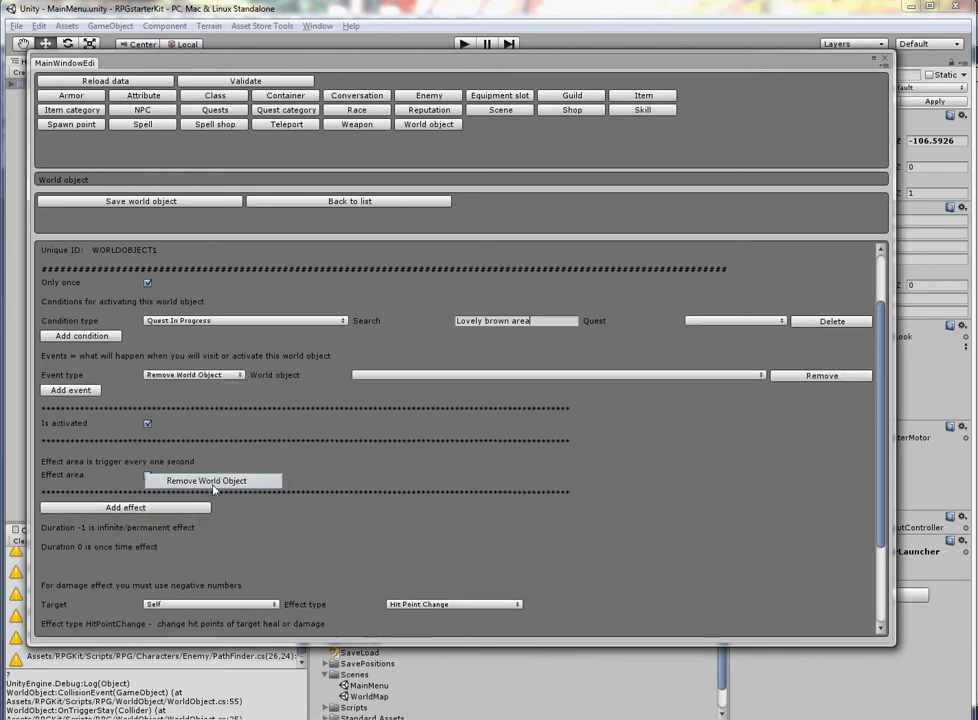
{"action": "left_click", "coordinate": [365, 375]}
{"action": "left_click", "coordinate": [310, 400]}
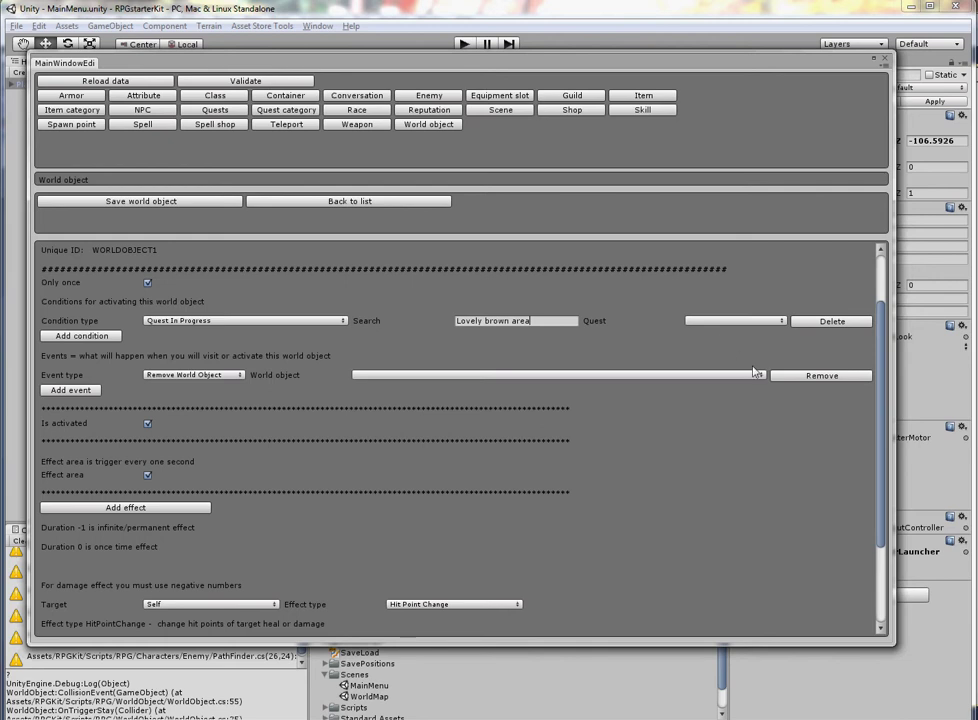
{"action": "left_click", "coordinate": [783, 377]}
{"action": "left_click", "coordinate": [825, 322]}
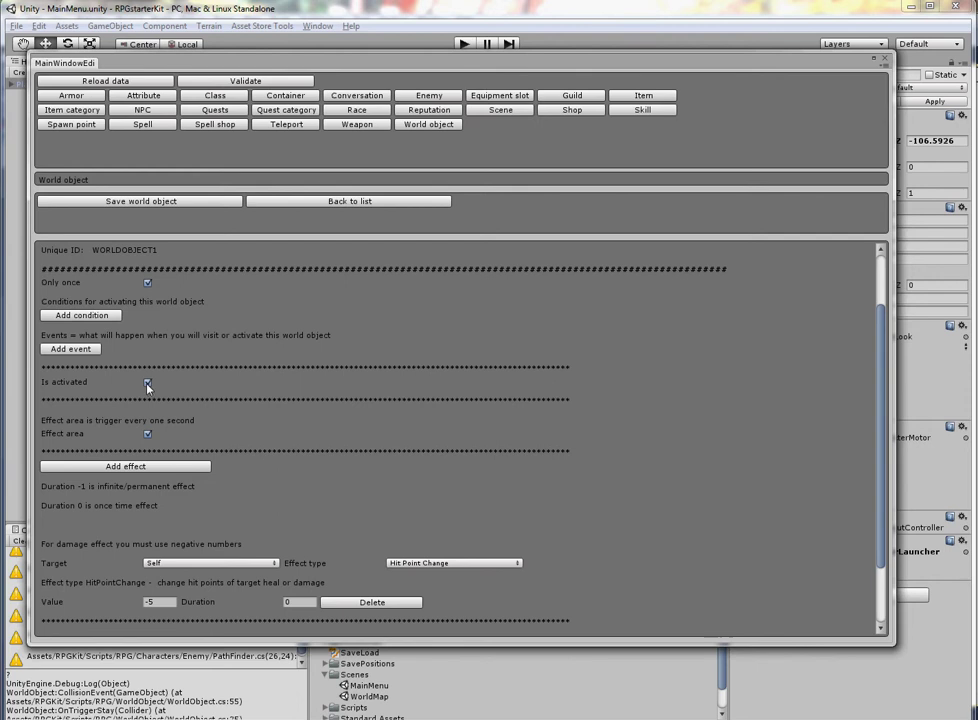
Scroll down to Brown area's effect and check its -5 hit point damage value
{"action": "scroll", "coordinate": [152, 416], "scroll_direction": "down", "scroll_amount": 3}
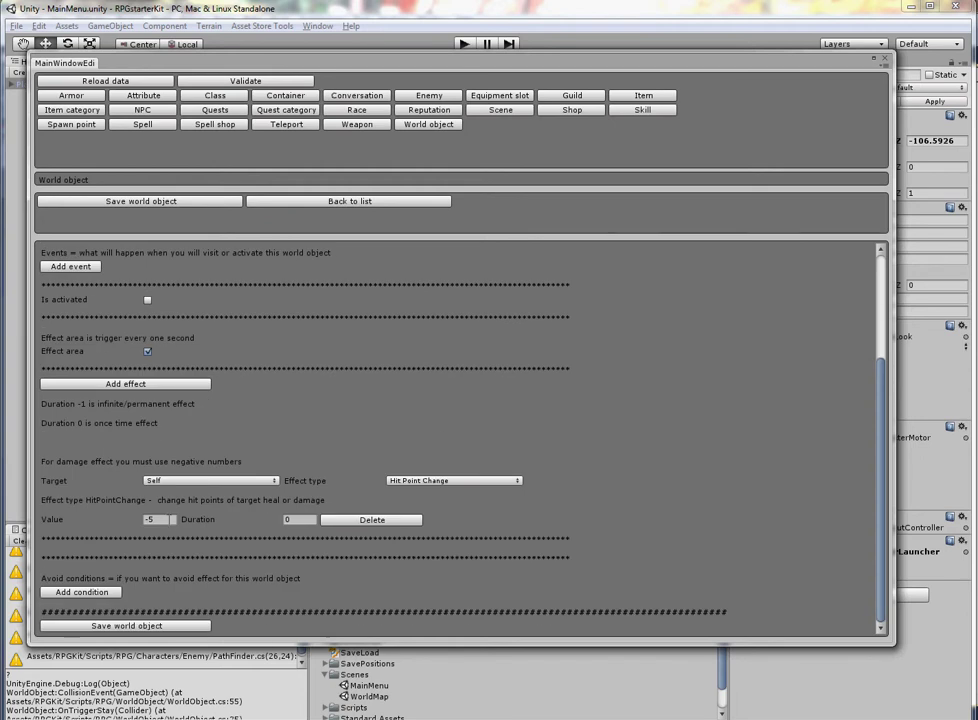
{"action": "left_click", "coordinate": [160, 522]}
Save Brown area, start a new game in Play mode, and walk the player onto the brown area
{"action": "left_click", "coordinate": [175, 205]}
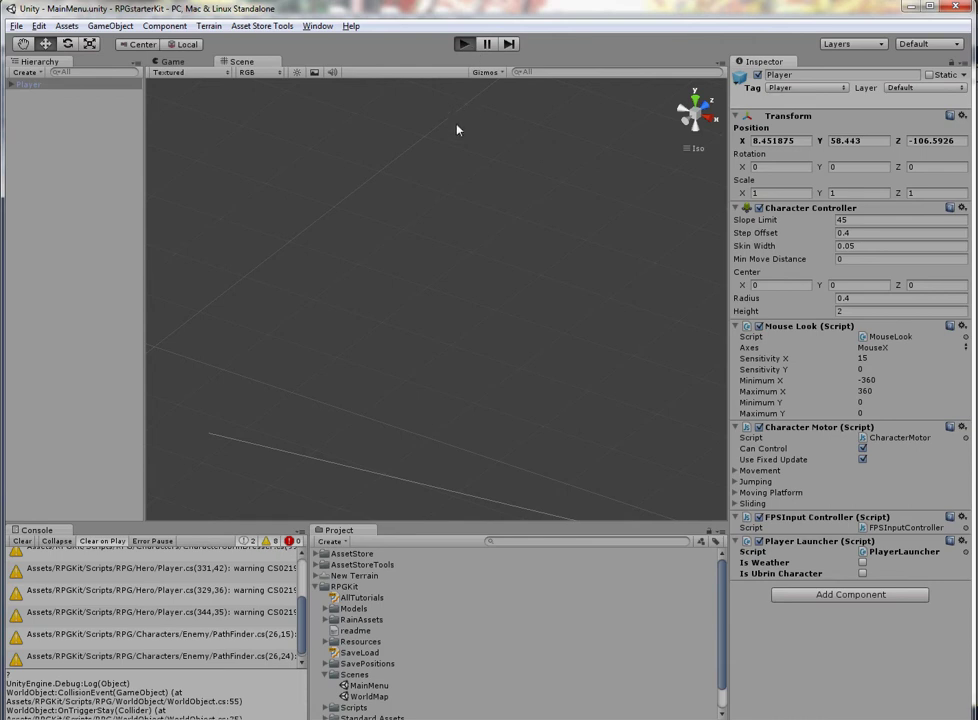
{"action": "left_click", "coordinate": [459, 170]}
{"action": "key", "text": "w"}
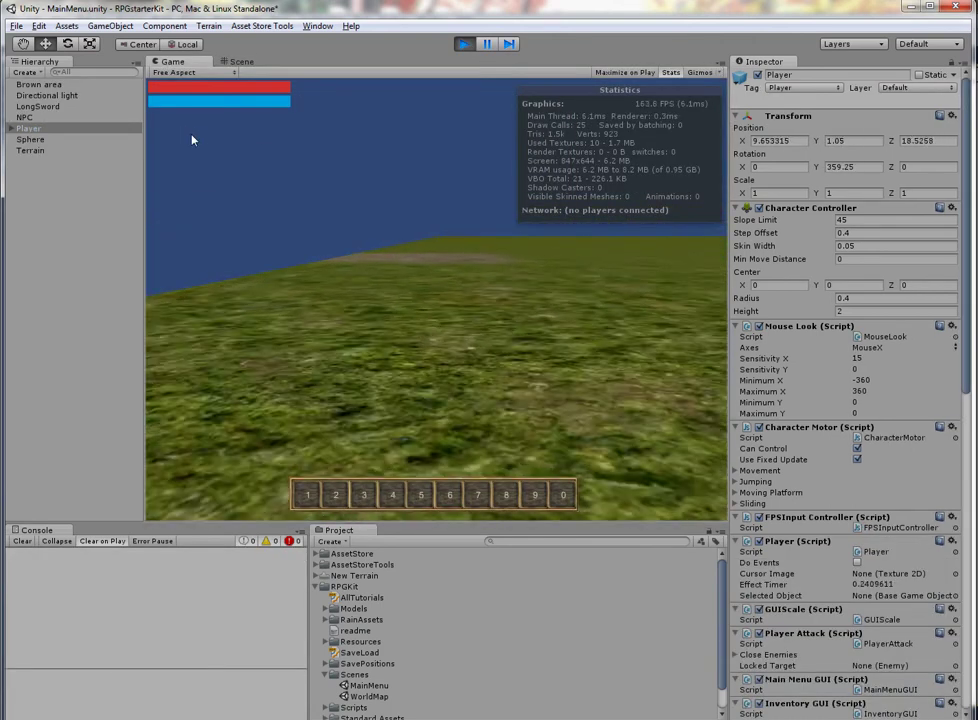
{"action": "key", "text": "w"}
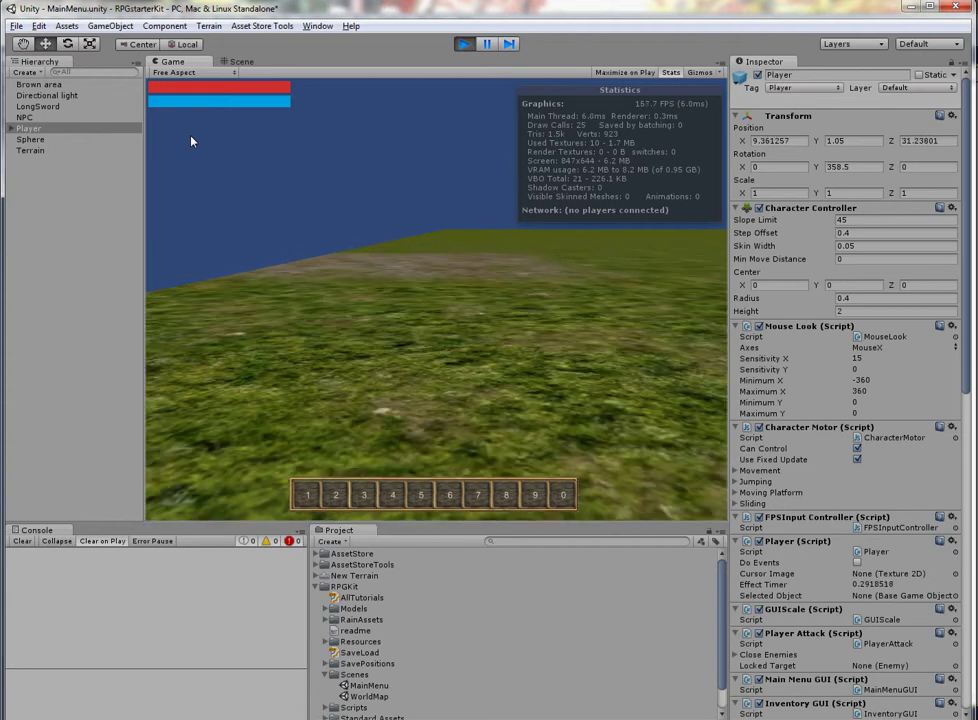
{"action": "key", "text": "w"}
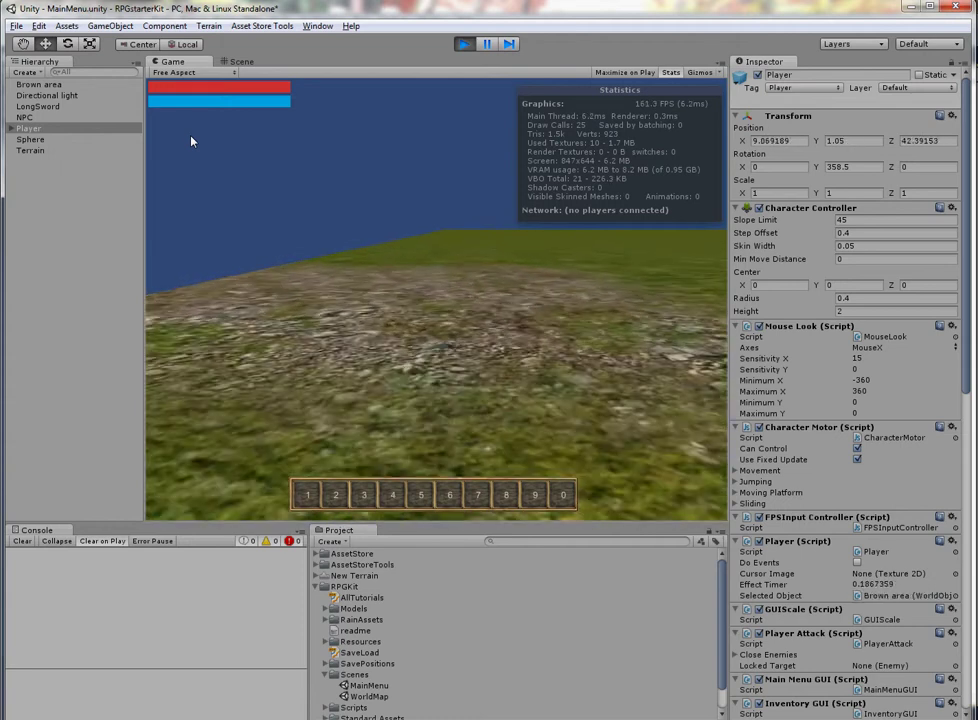
{"action": "key", "text": "w"}
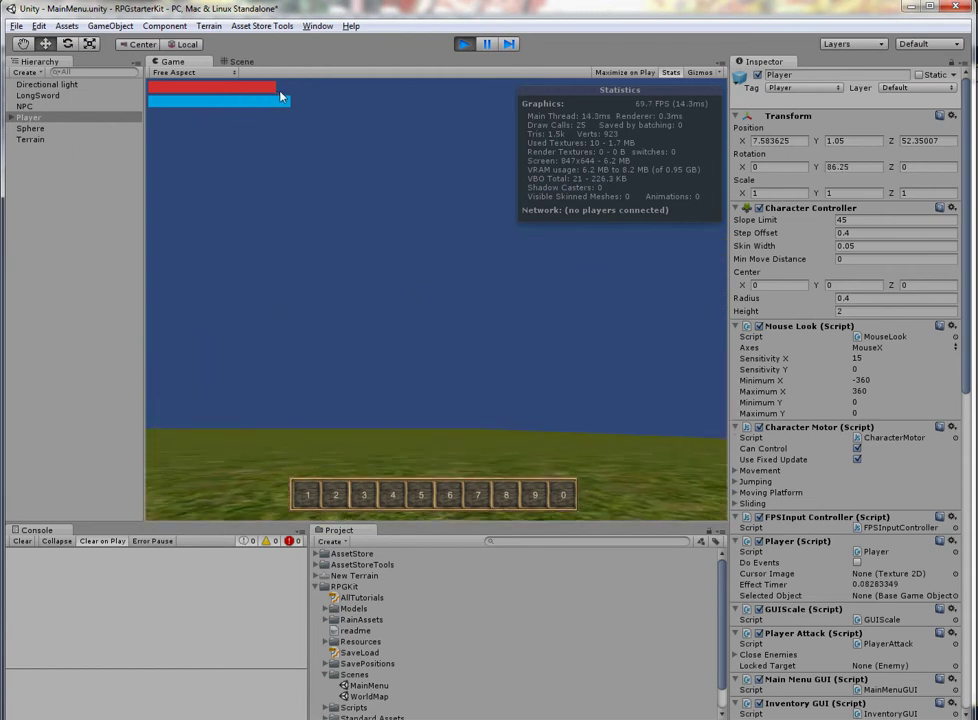
Reopen the RPG editor, review the Brown area entry, and go back to the World object list
{"action": "left_click", "coordinate": [318, 26]}
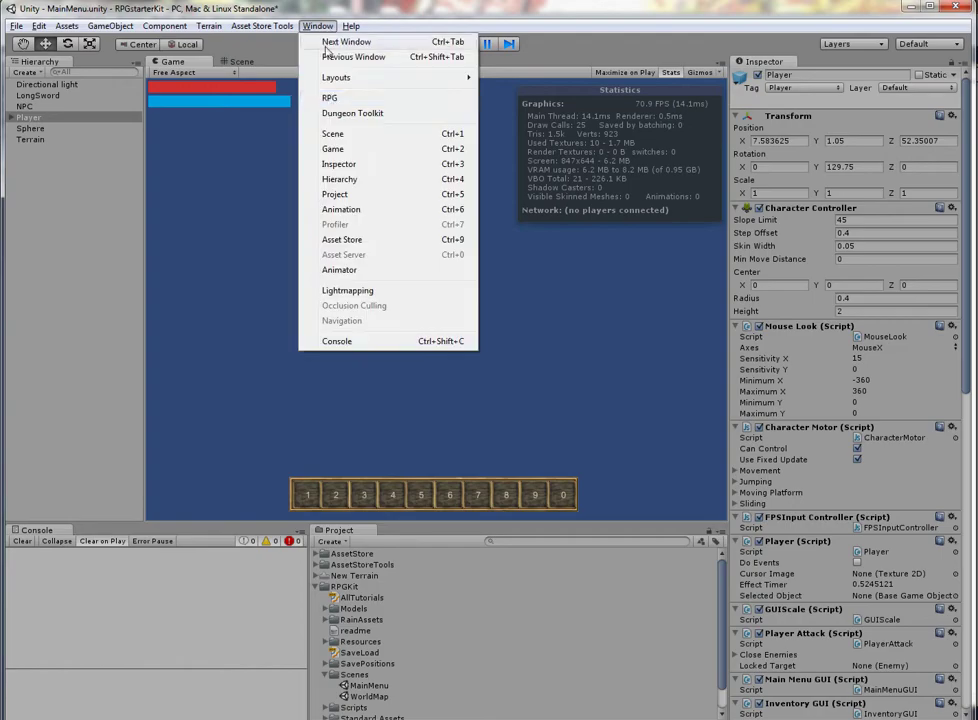
{"action": "left_click", "coordinate": [330, 99]}
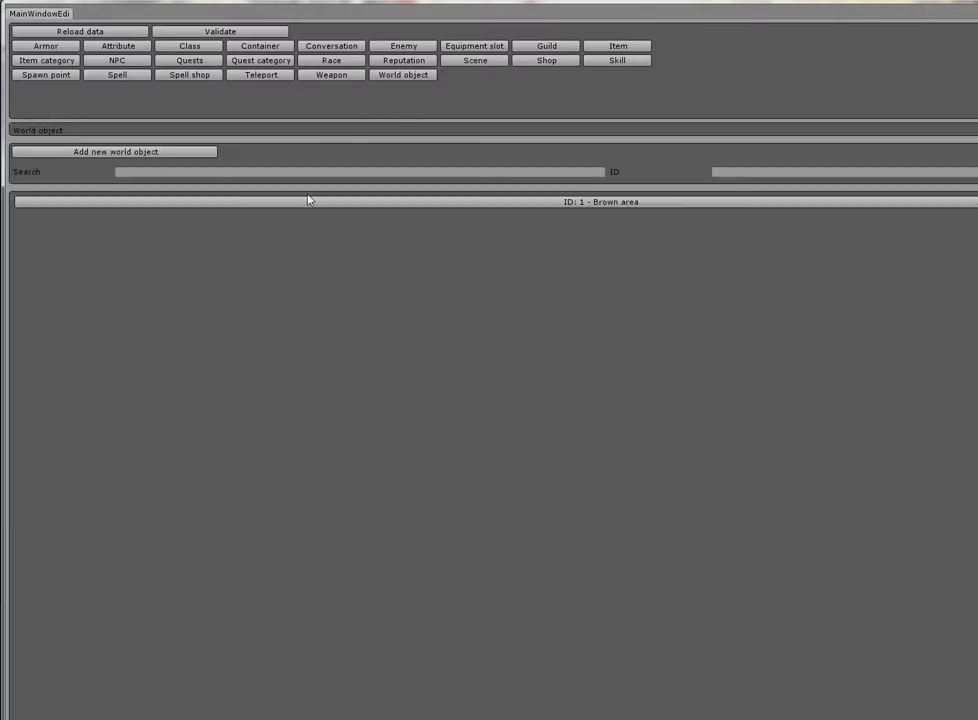
{"action": "left_click", "coordinate": [309, 201]}
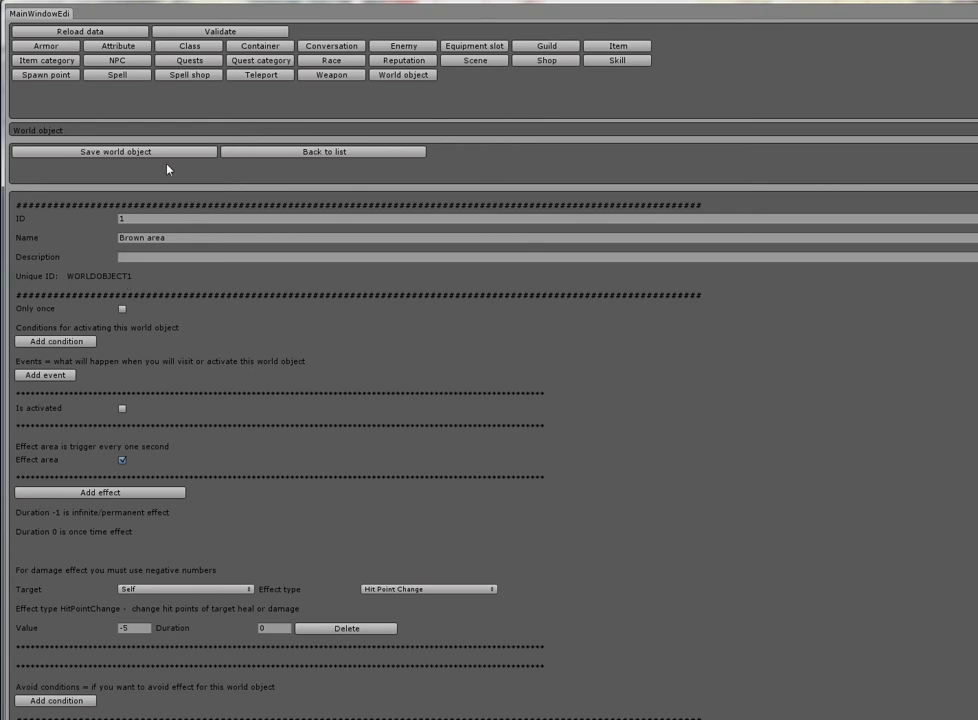
{"action": "scroll", "coordinate": [220, 461], "scroll_direction": "down", "scroll_amount": 1}
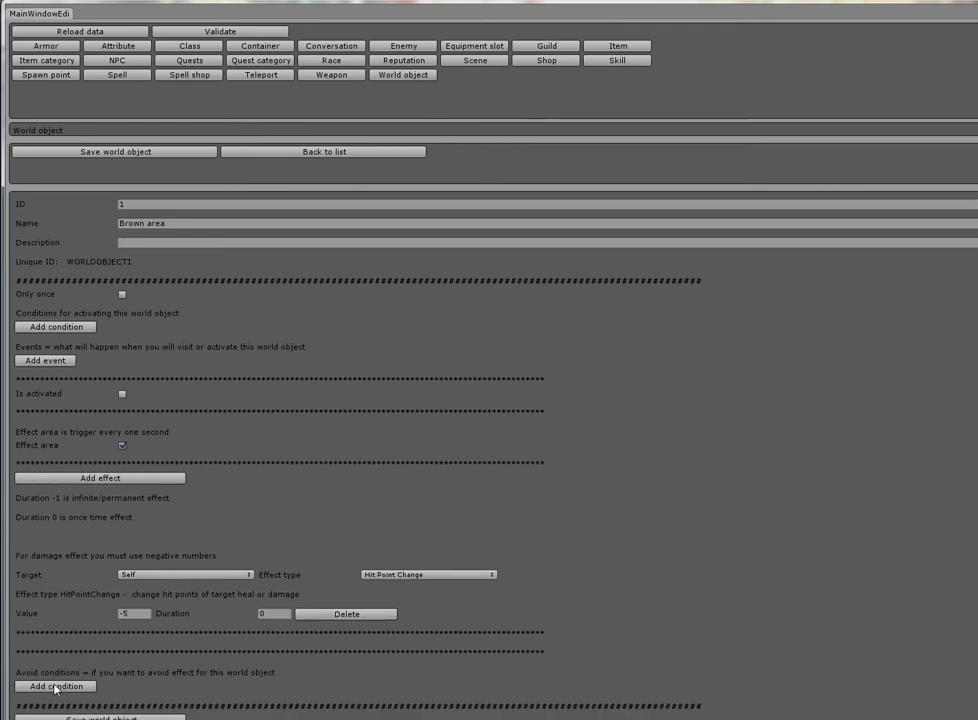
{"action": "left_click", "coordinate": [185, 152]}
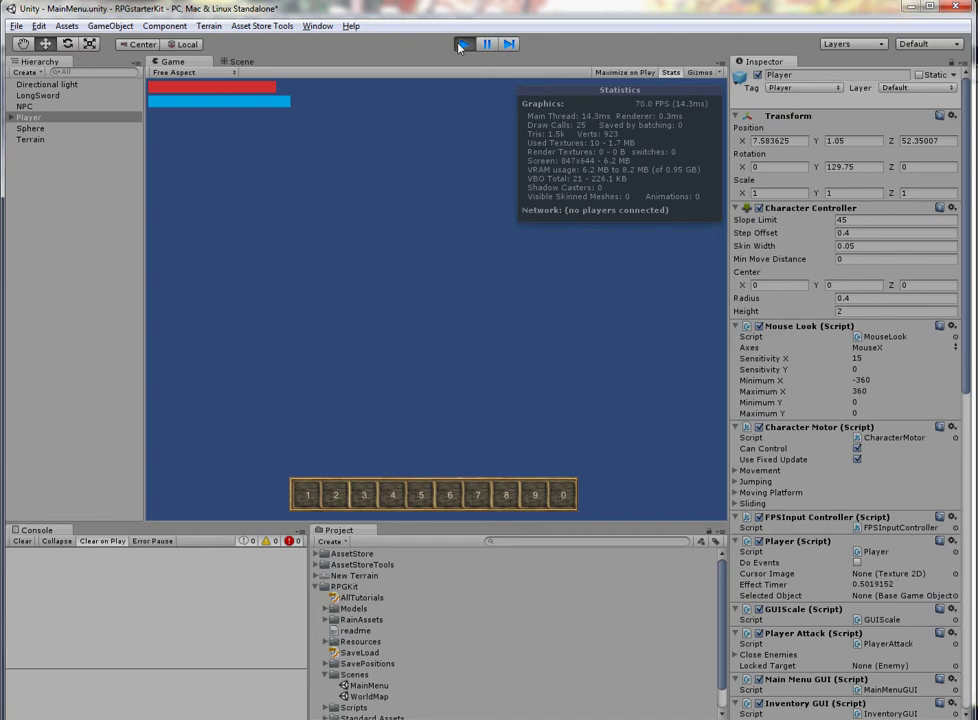
Stop the game and reopen Brown area's settings in the RPG Starter Kit editor
{"action": "left_click", "coordinate": [463, 45]}
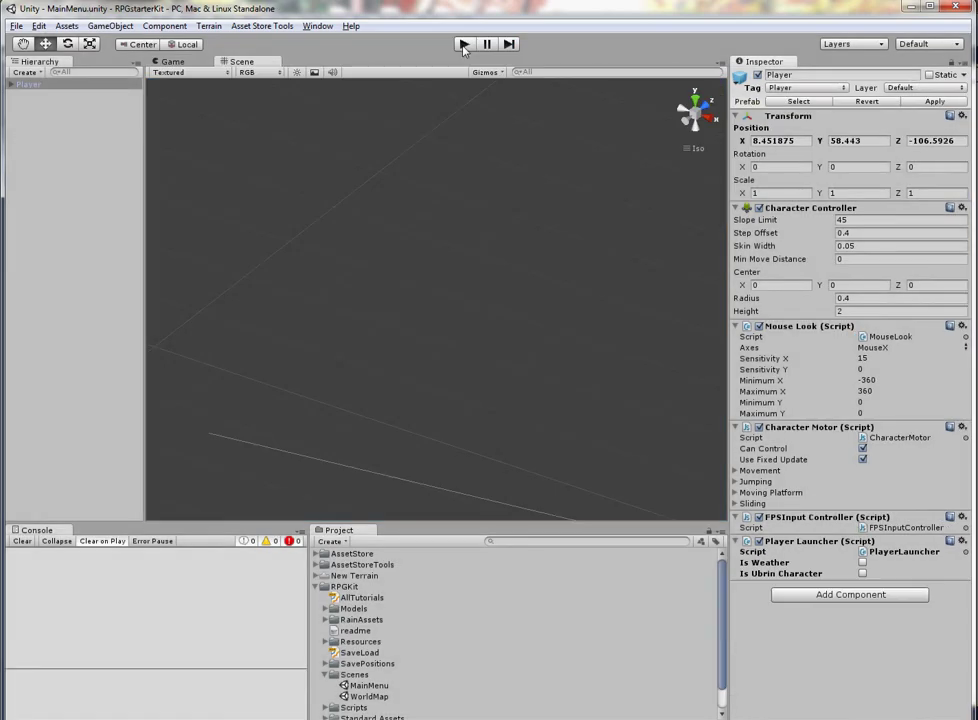
{"action": "left_click", "coordinate": [318, 26]}
{"action": "left_click", "coordinate": [326, 98]}
{"action": "left_click", "coordinate": [397, 81]}
{"action": "left_click", "coordinate": [305, 203]}
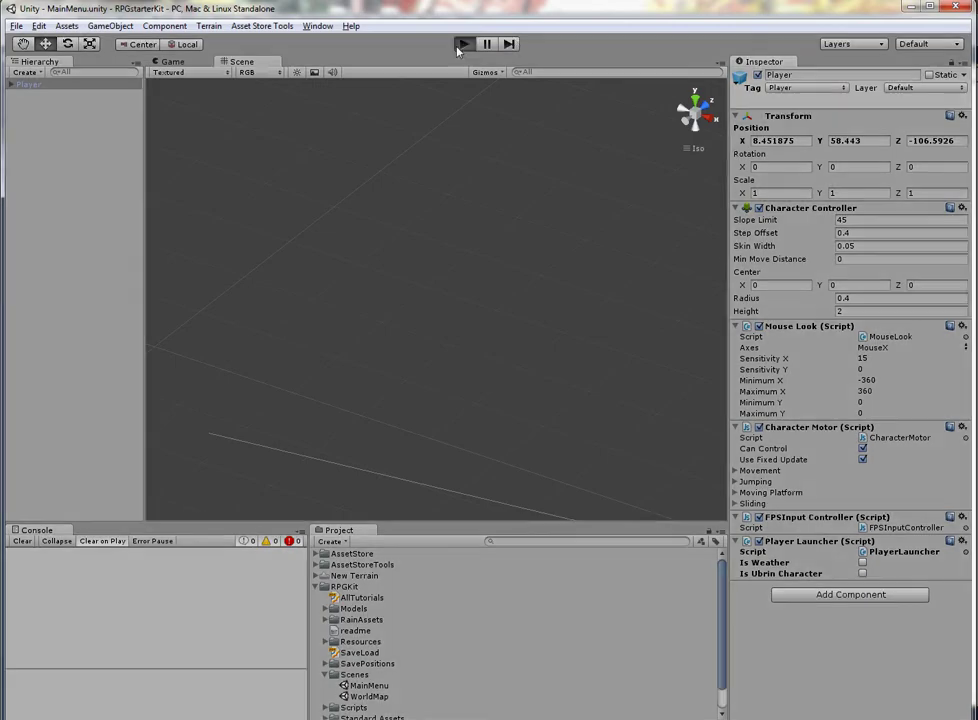
Start a new game and walk the player across the brown area, watching health drop
{"action": "left_click", "coordinate": [462, 45]}
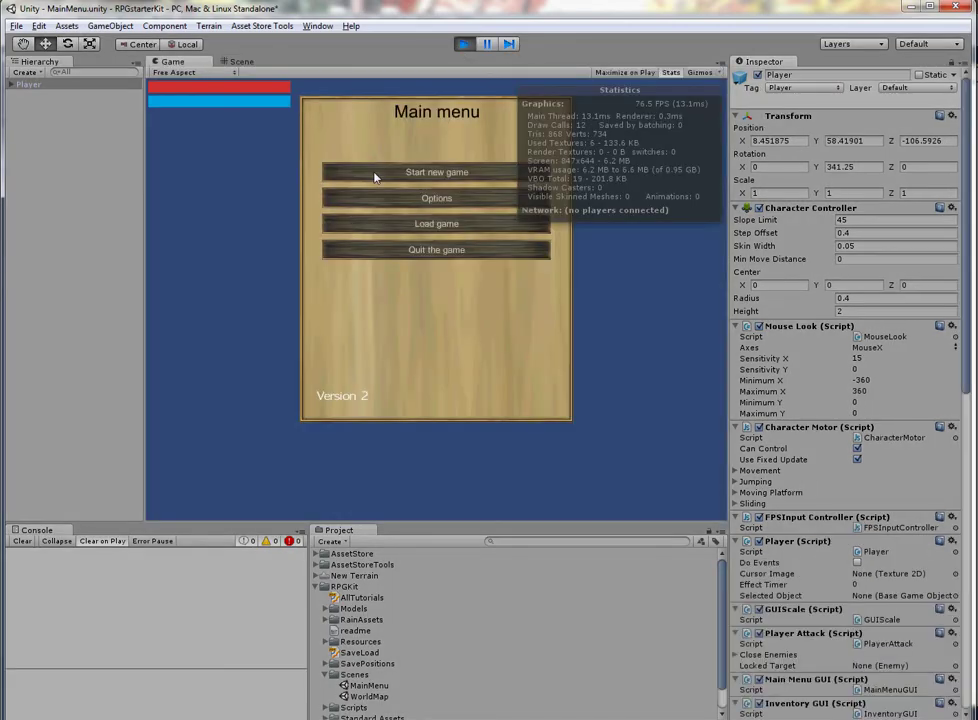
{"action": "left_click", "coordinate": [375, 177]}
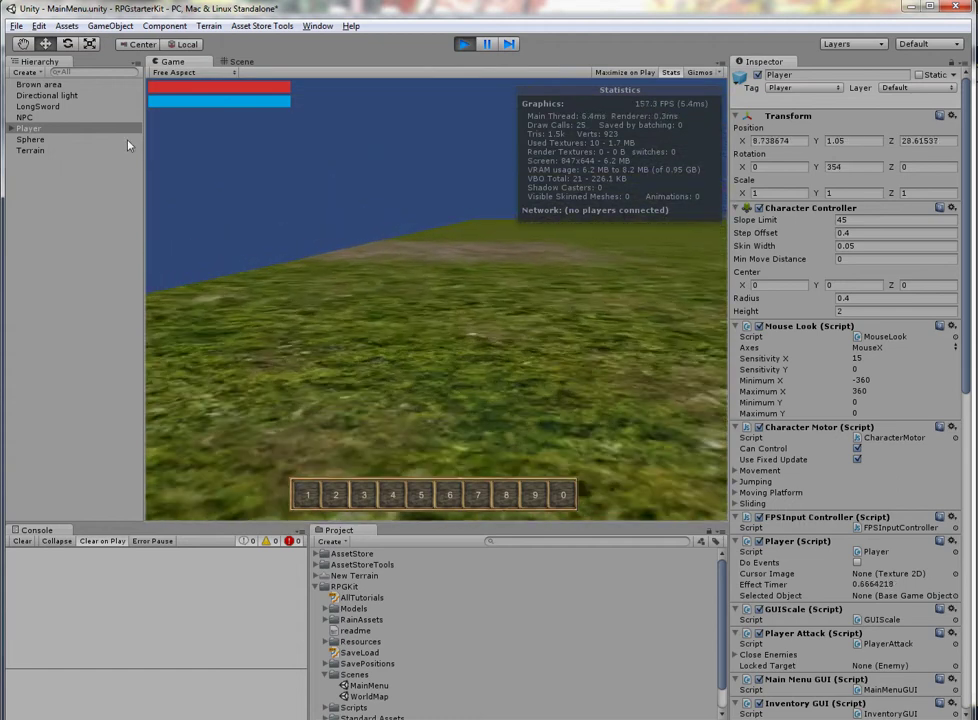
{"action": "key", "text": "w"}
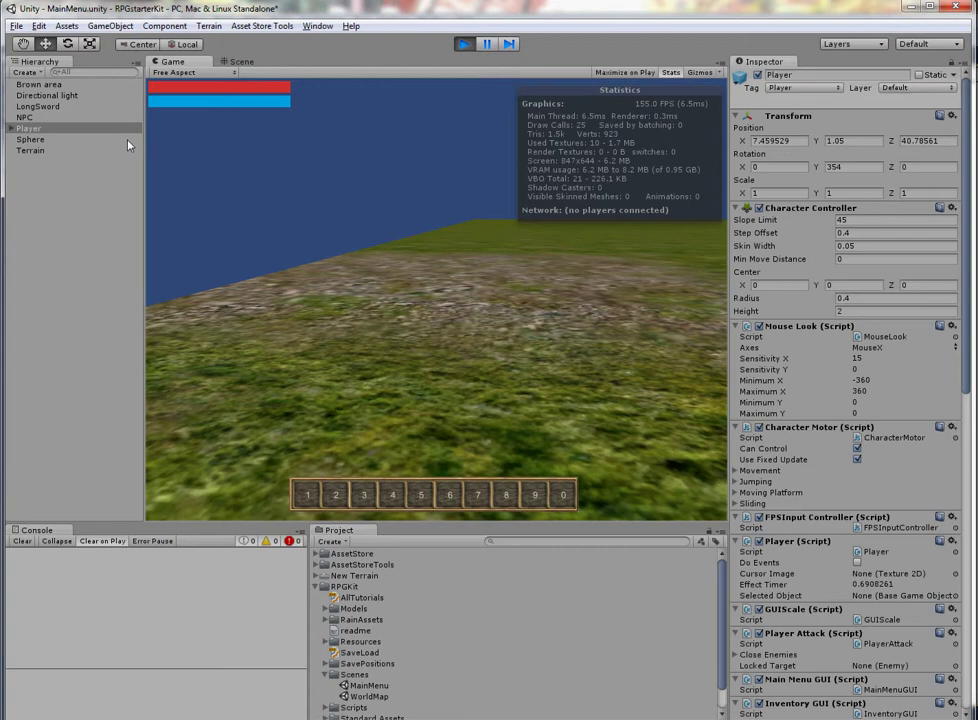
{"action": "key", "text": "w"}
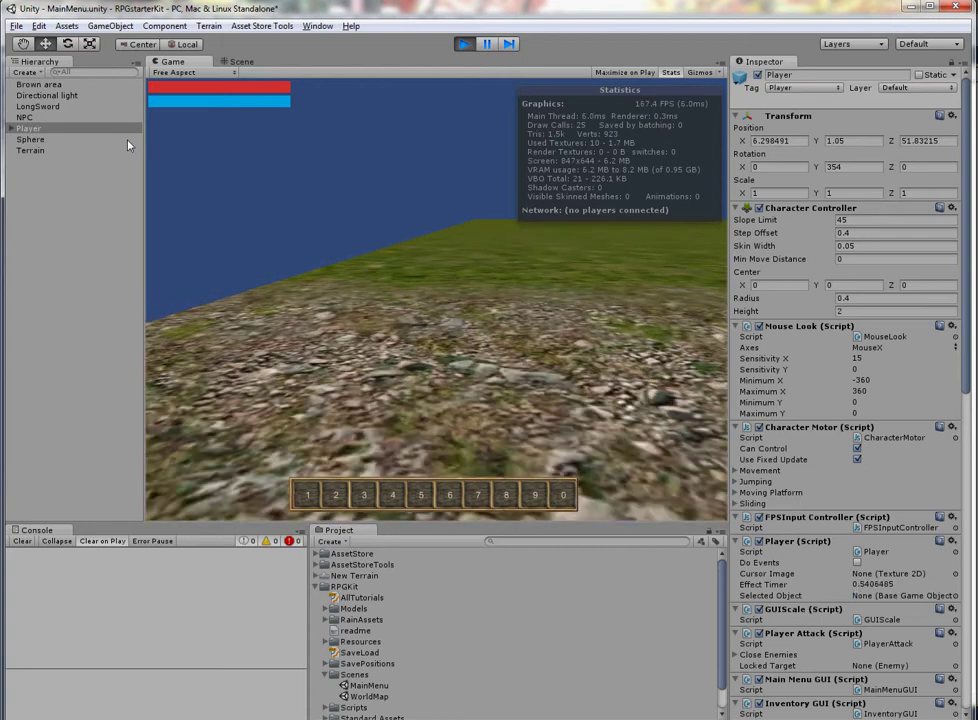
{"action": "key", "text": "w"}
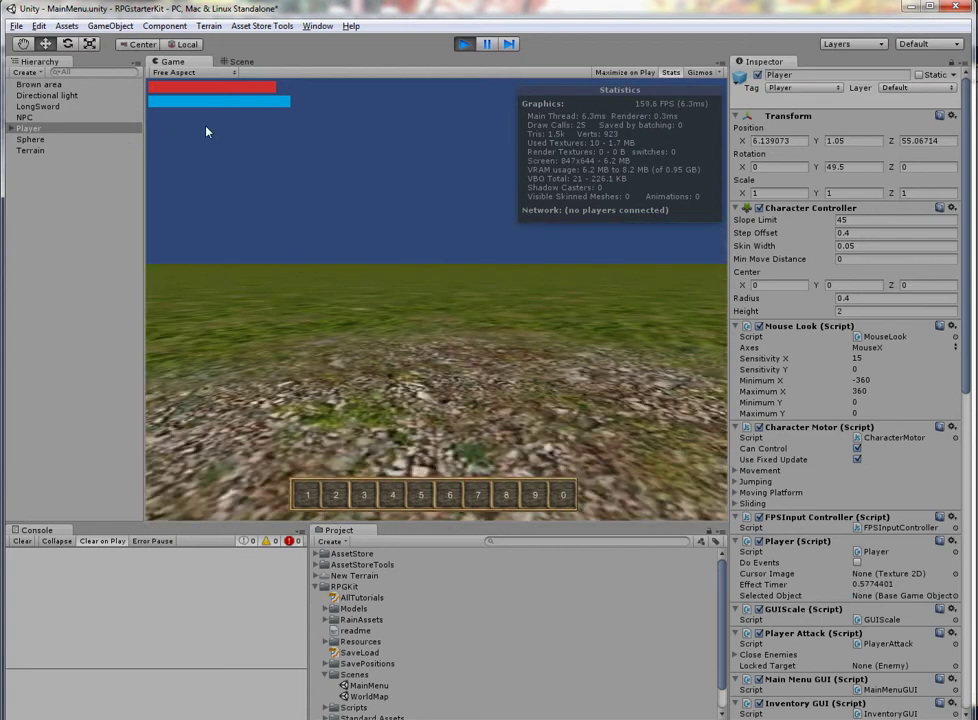
{"action": "key", "text": "w"}
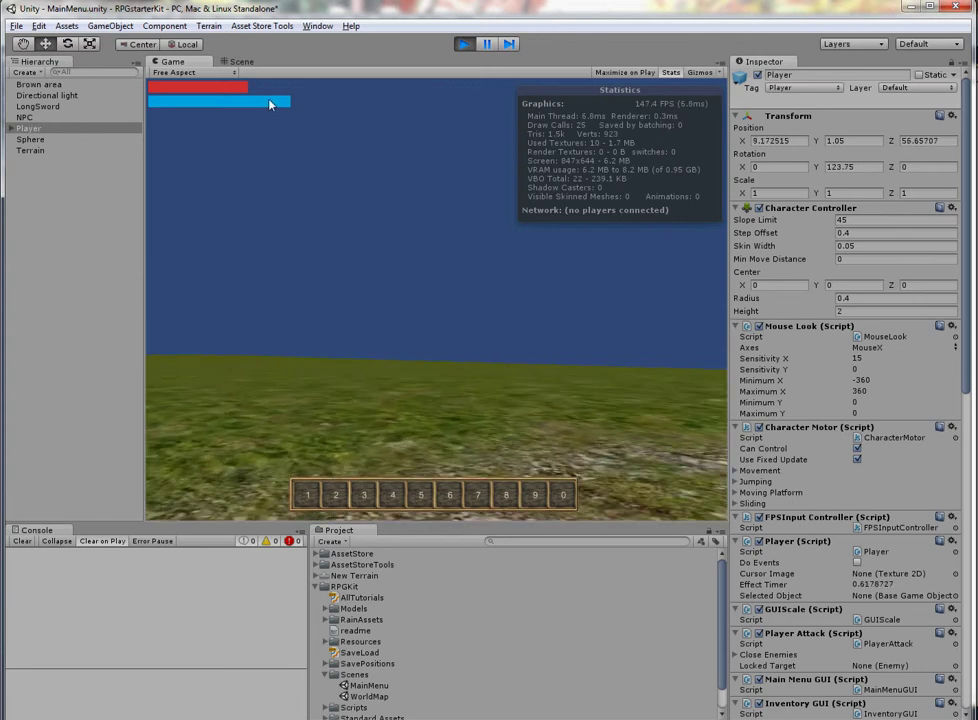
{"action": "key", "text": "w"}
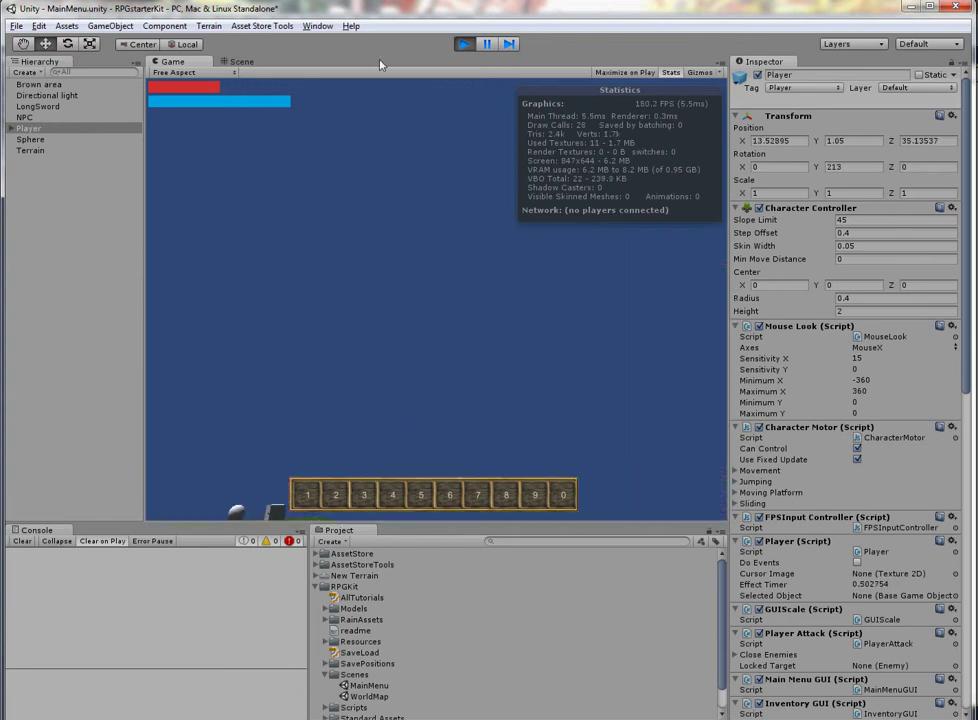
Stop Play, reopen the RPG editor, and add an Armor Equiped avoid condition to Brown area
{"action": "left_click", "coordinate": [463, 44]}
{"action": "left_click", "coordinate": [317, 26]}
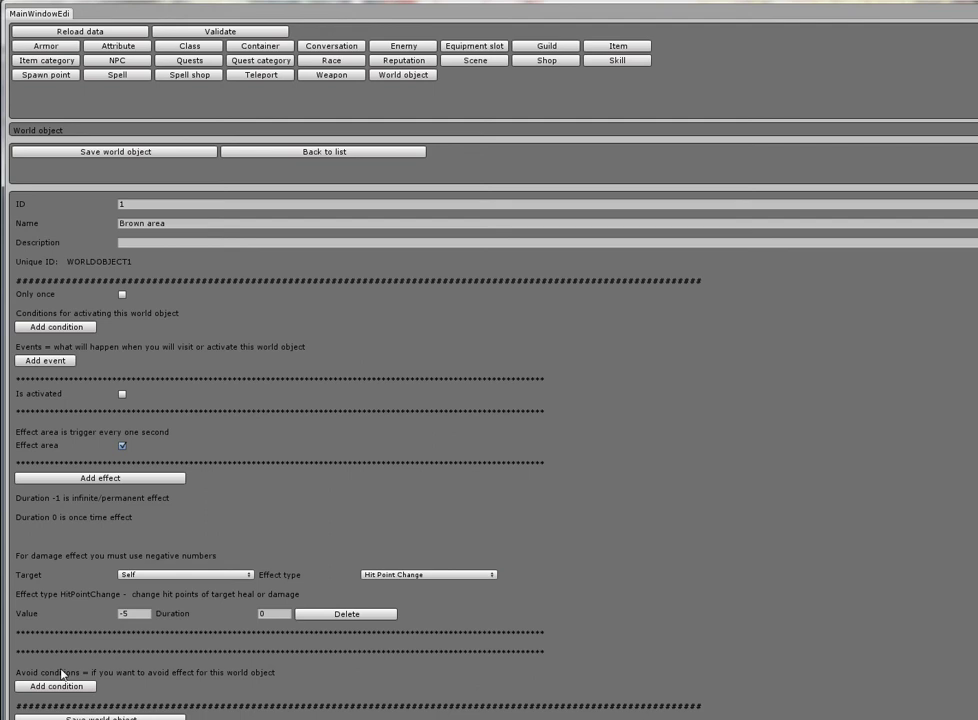
{"action": "left_click", "coordinate": [57, 686]}
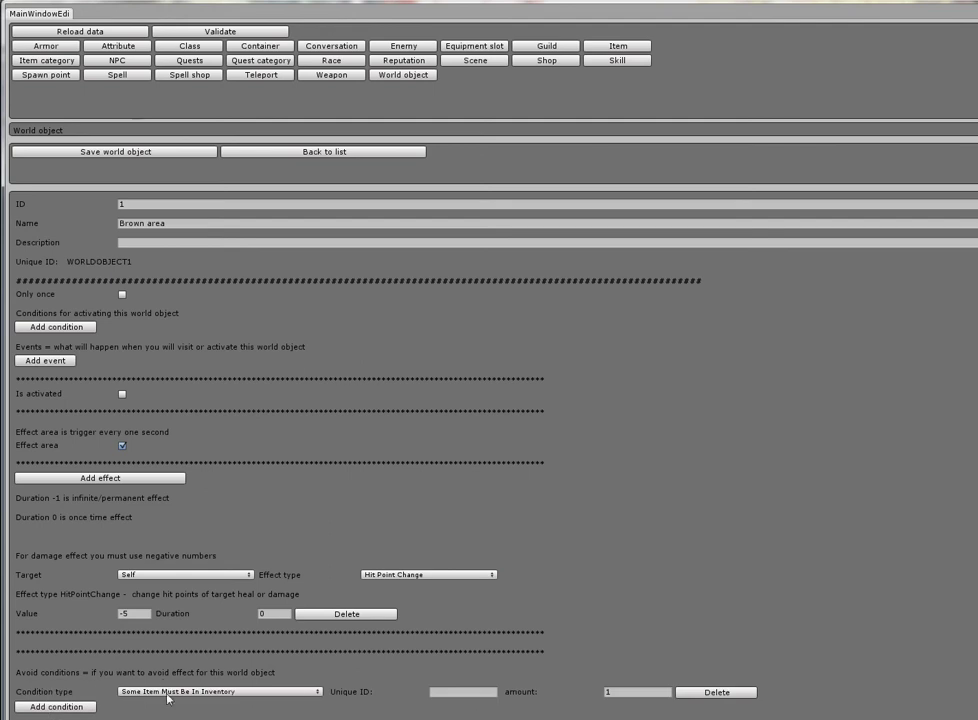
{"action": "left_click", "coordinate": [168, 692]}
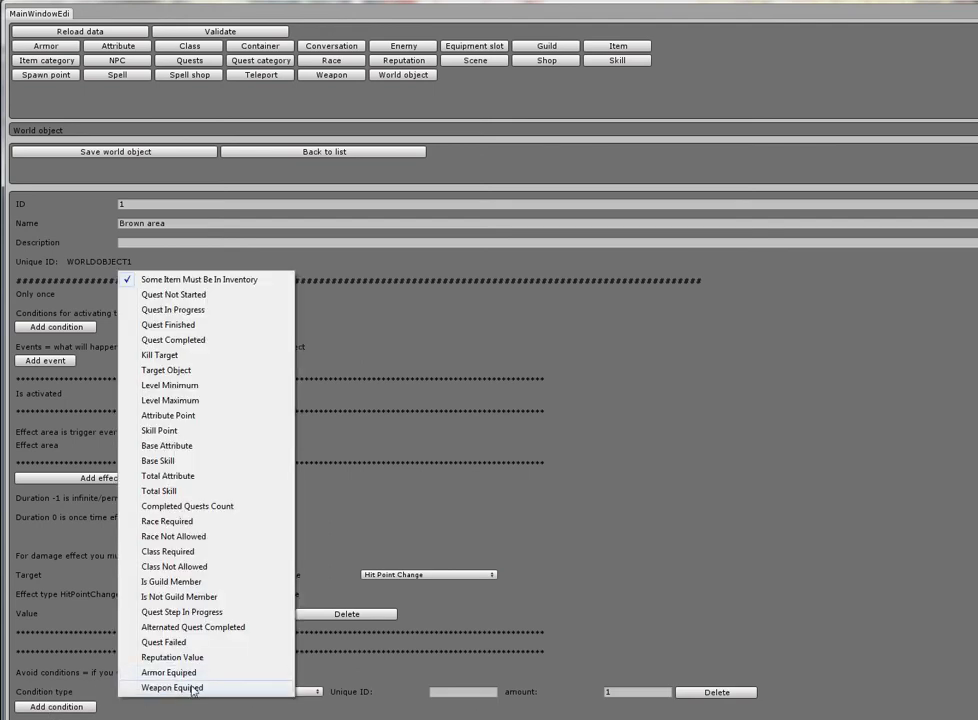
{"action": "left_click", "coordinate": [187, 674]}
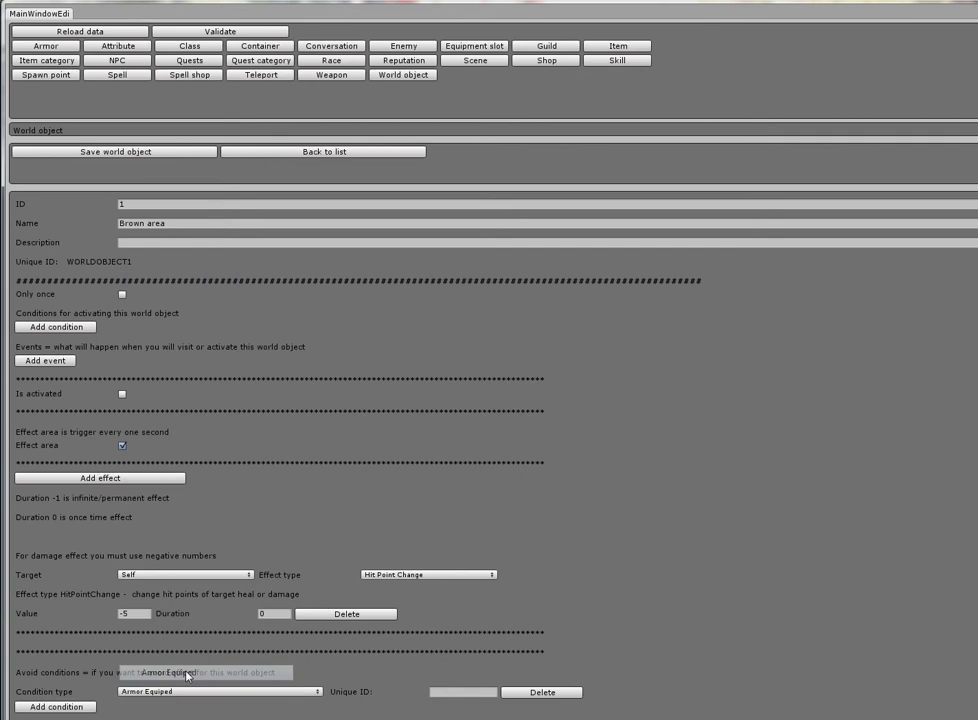
{"action": "left_click", "coordinate": [440, 692]}
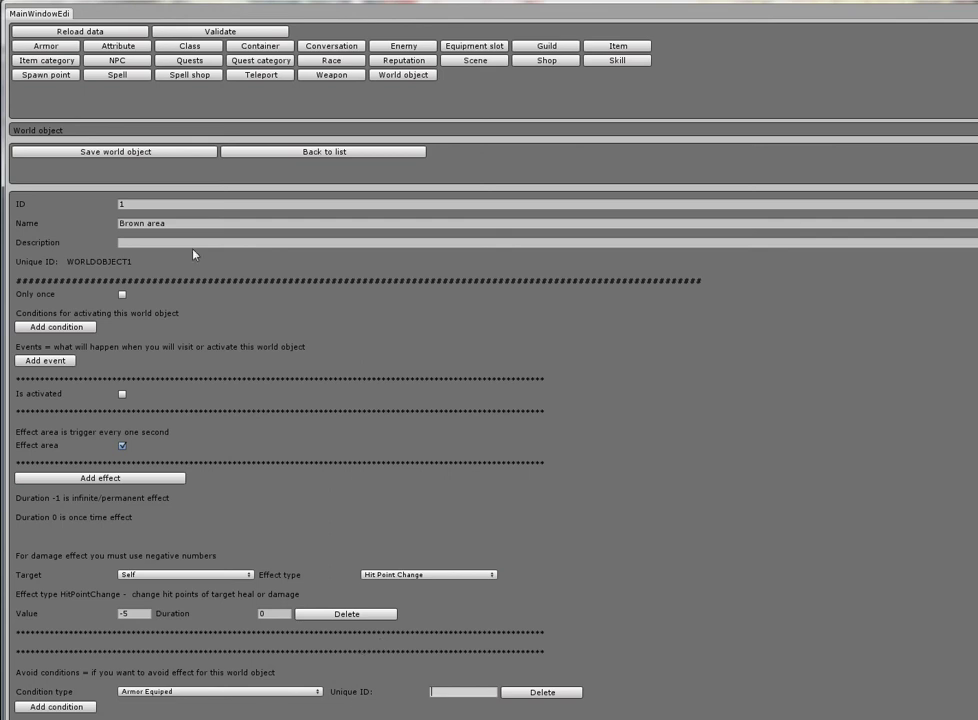
{"action": "scroll", "coordinate": [150, 328], "scroll_direction": "up", "scroll_amount": 1}
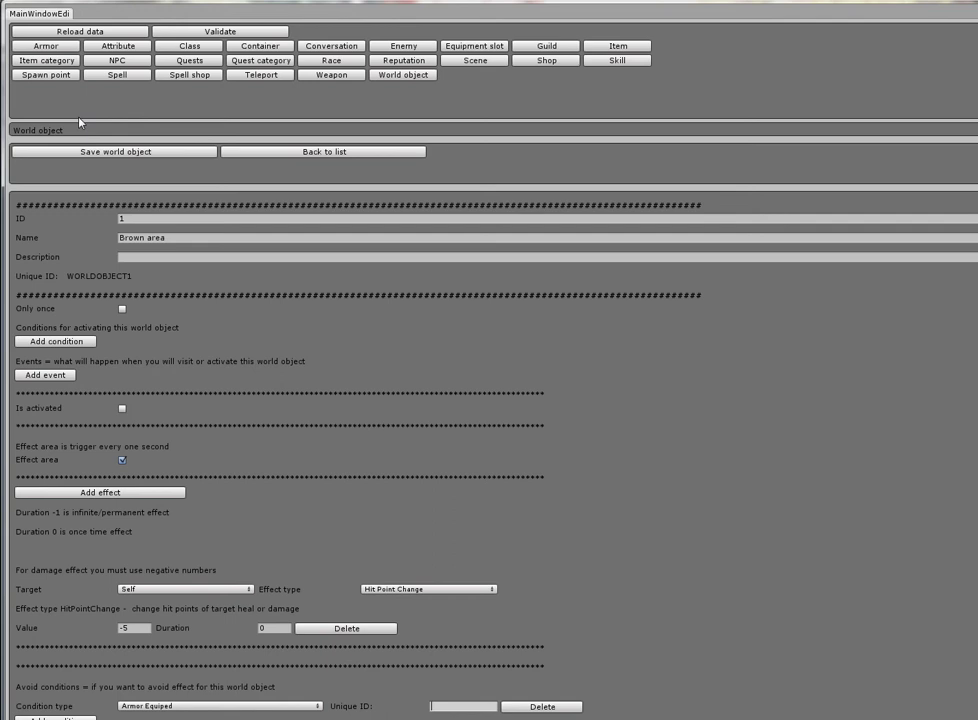
Switch the Brown area's avoid condition type to Level Minimum in the RPG editor
{"action": "left_click", "coordinate": [50, 46]}
{"action": "left_click", "coordinate": [102, 151]}
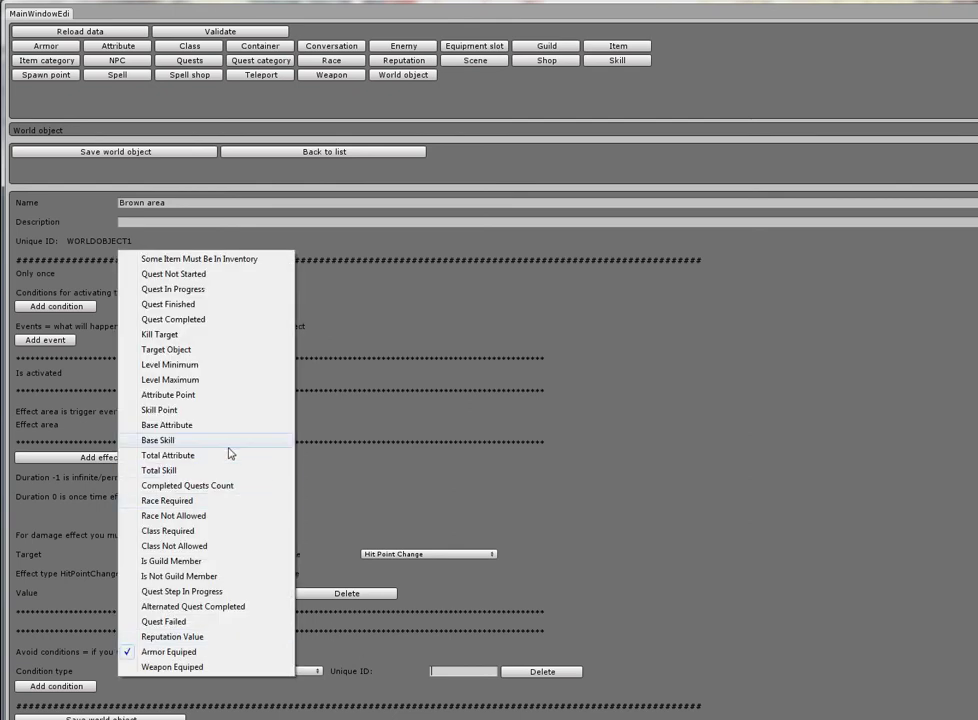
{"action": "left_click", "coordinate": [185, 365]}
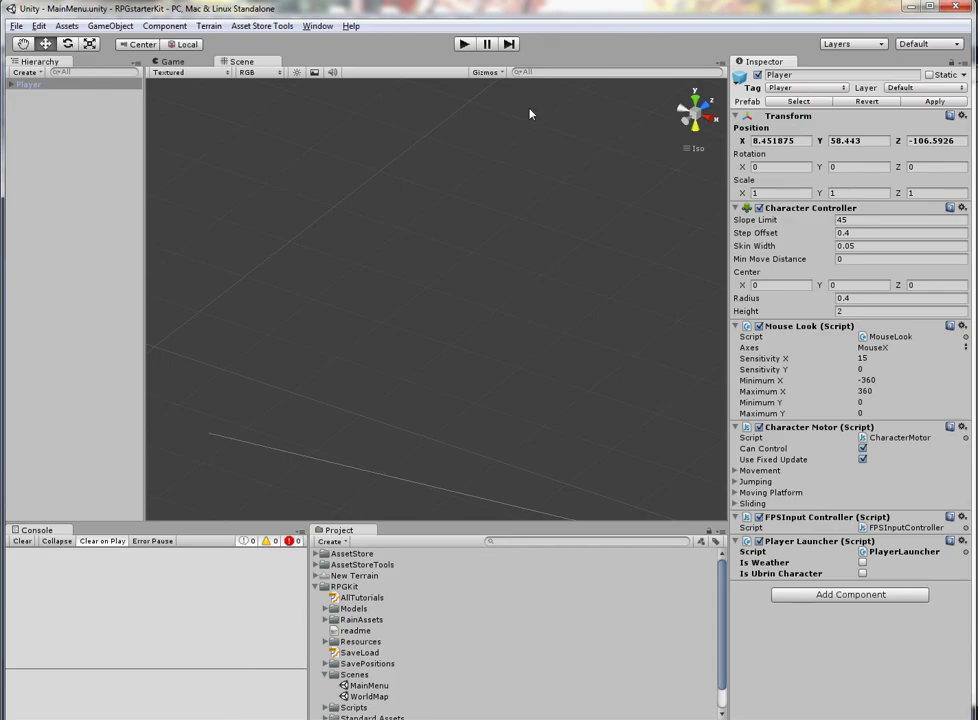
Start a new game in Play mode and walk across the brown area and back, health bar staying full
{"action": "left_click", "coordinate": [464, 44]}
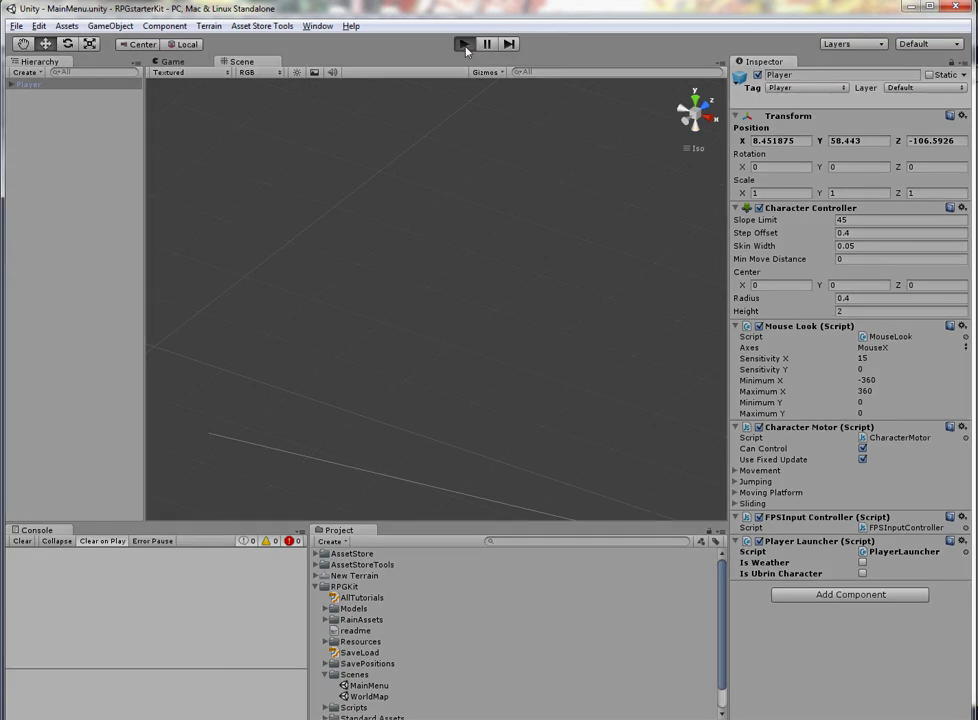
{"action": "left_click", "coordinate": [435, 172]}
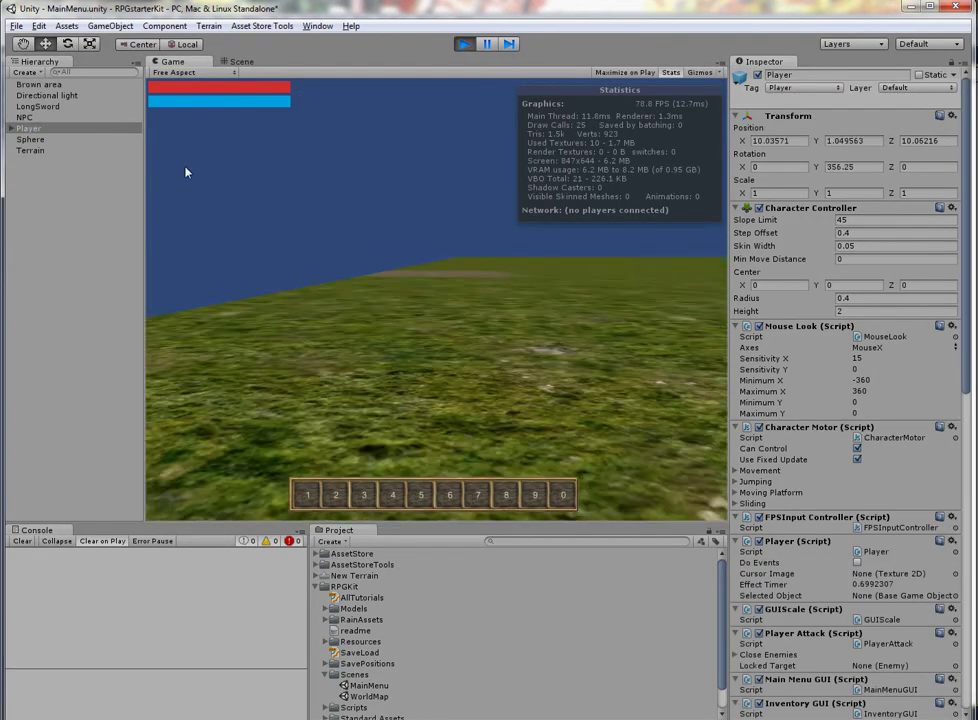
{"action": "key", "text": "w"}
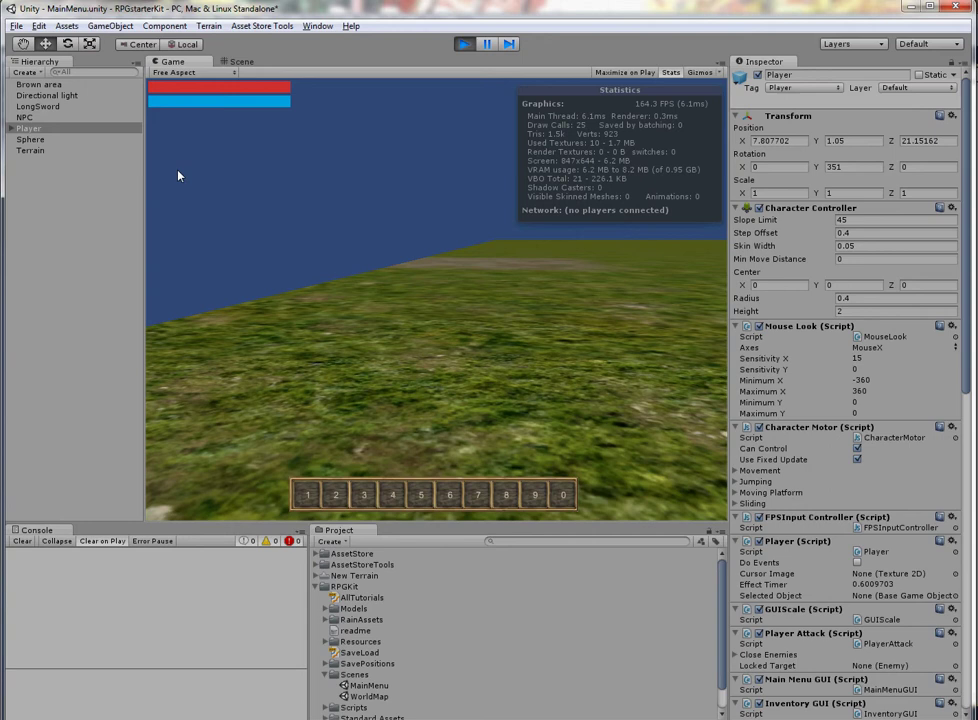
{"action": "key", "text": "w"}
{"action": "key", "text": "w"}
{"action": "key", "text": "w"}
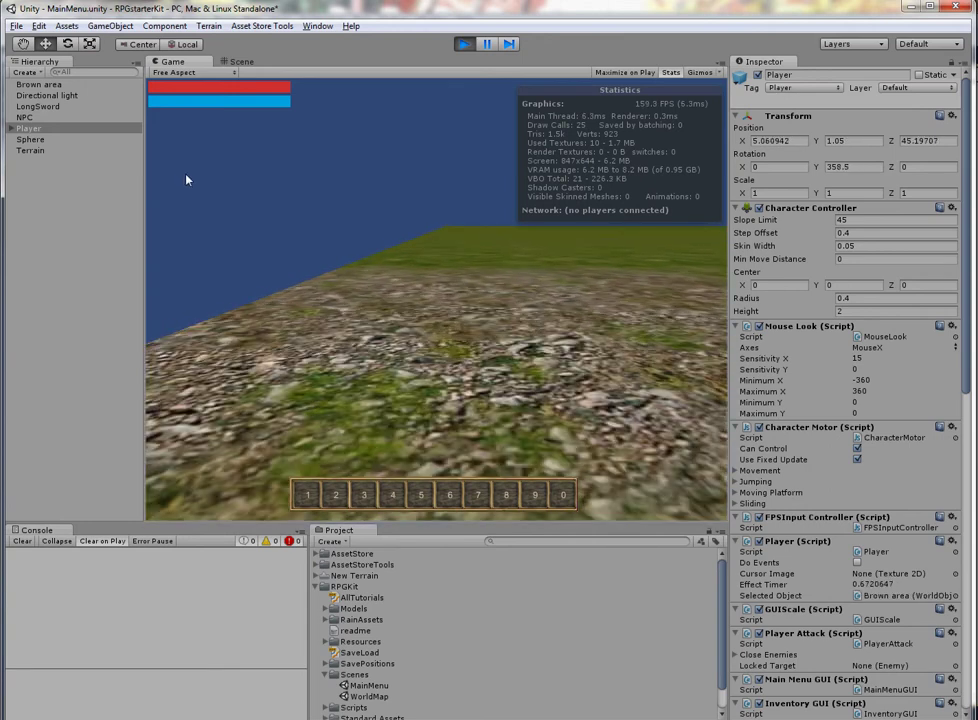
{"action": "key", "text": "w"}
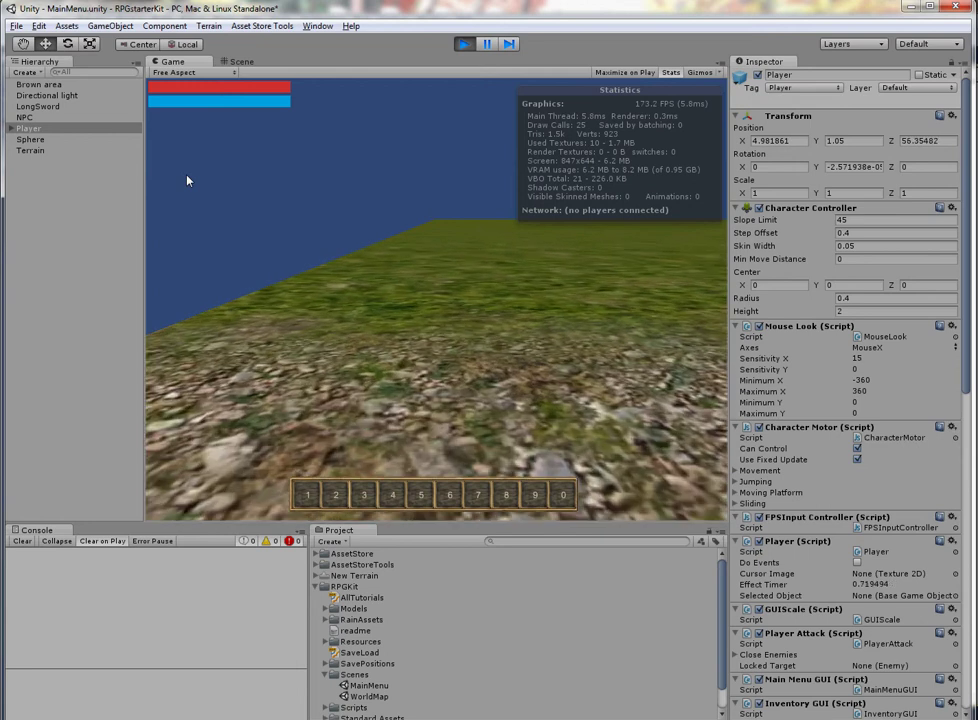
{"action": "key", "text": "w"}
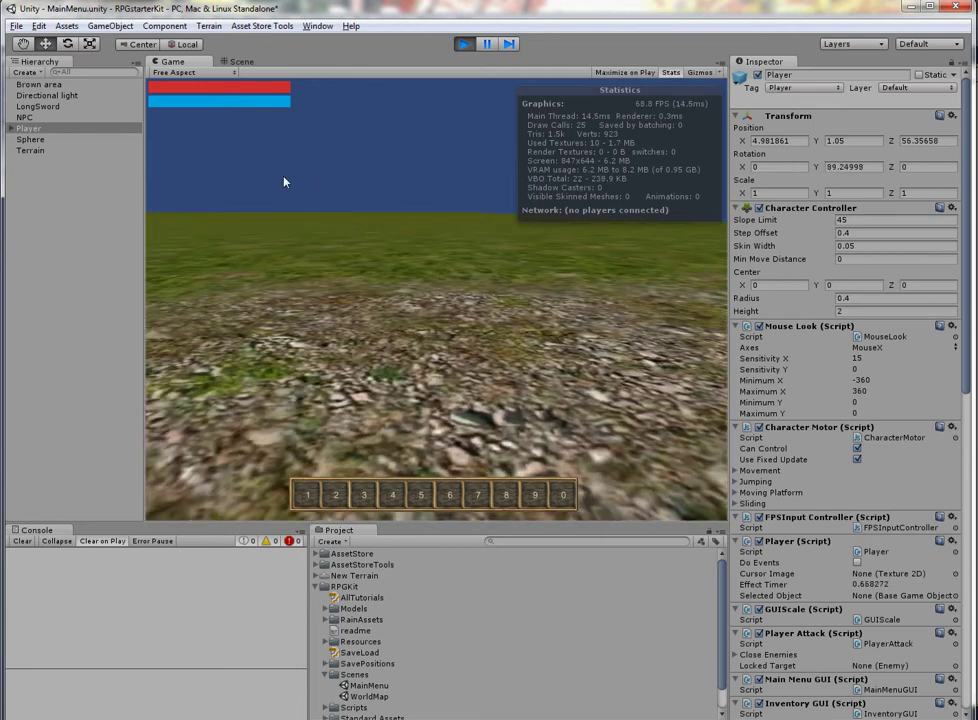
{"action": "key", "text": "w"}
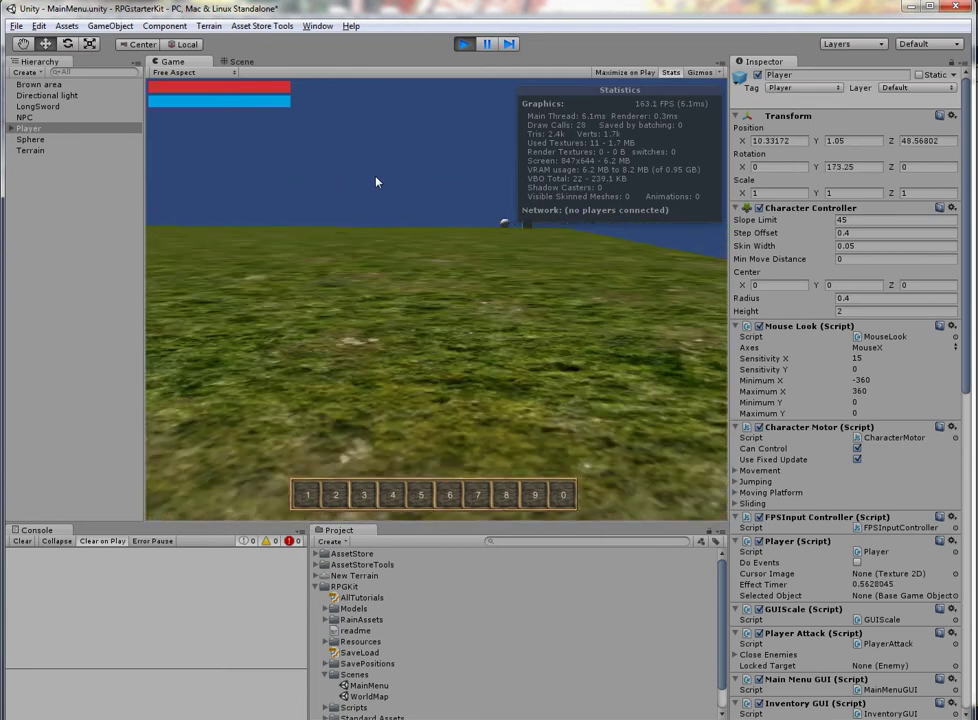
{"action": "key", "text": "w"}
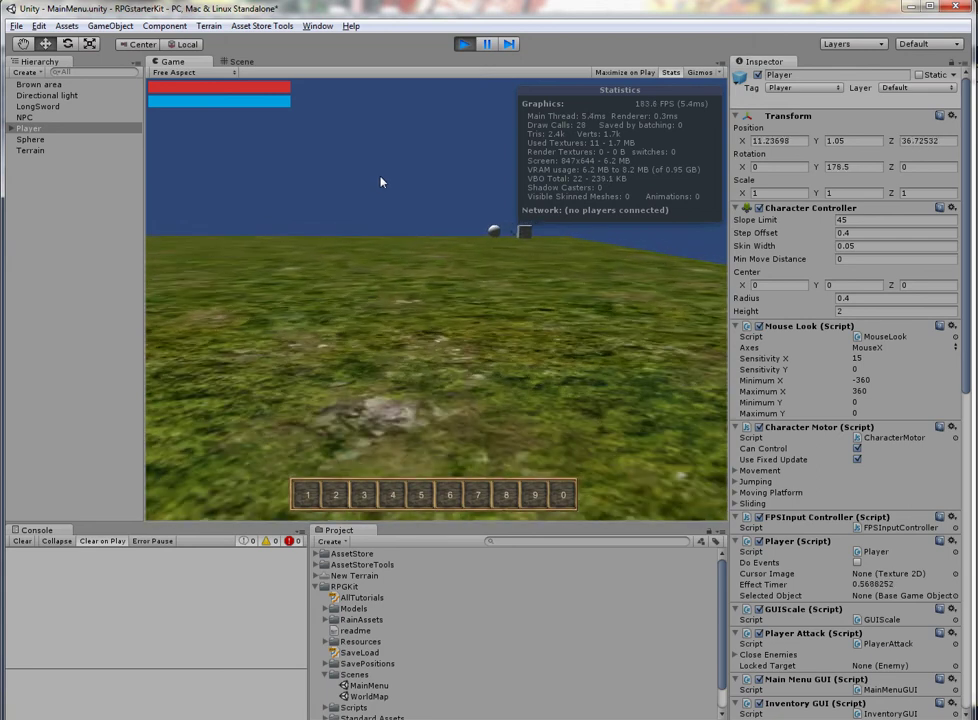
{"action": "key", "text": "w"}
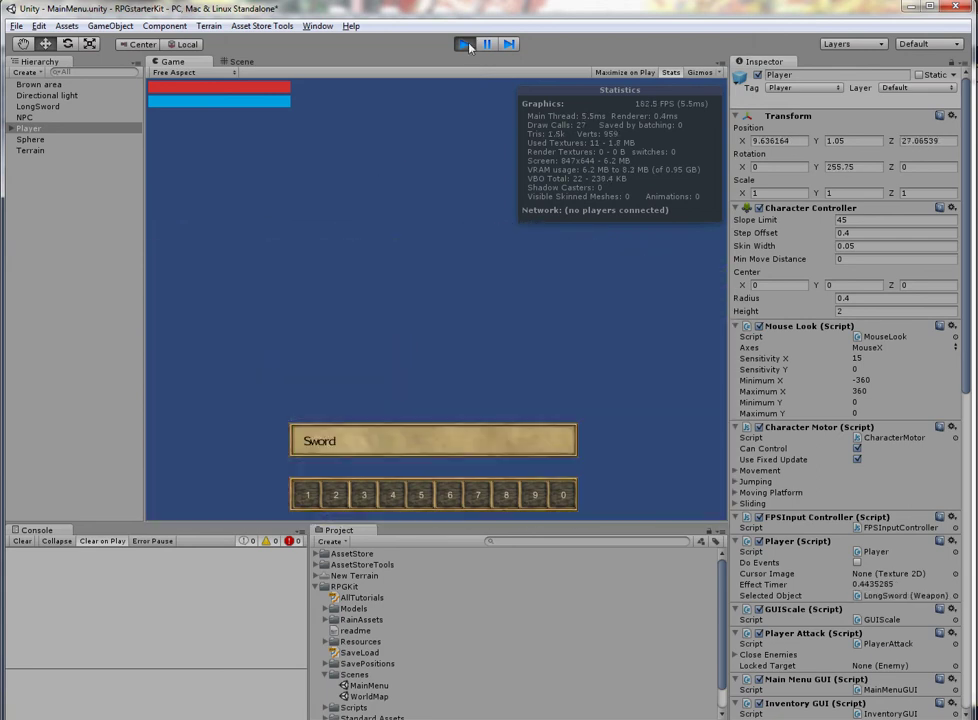